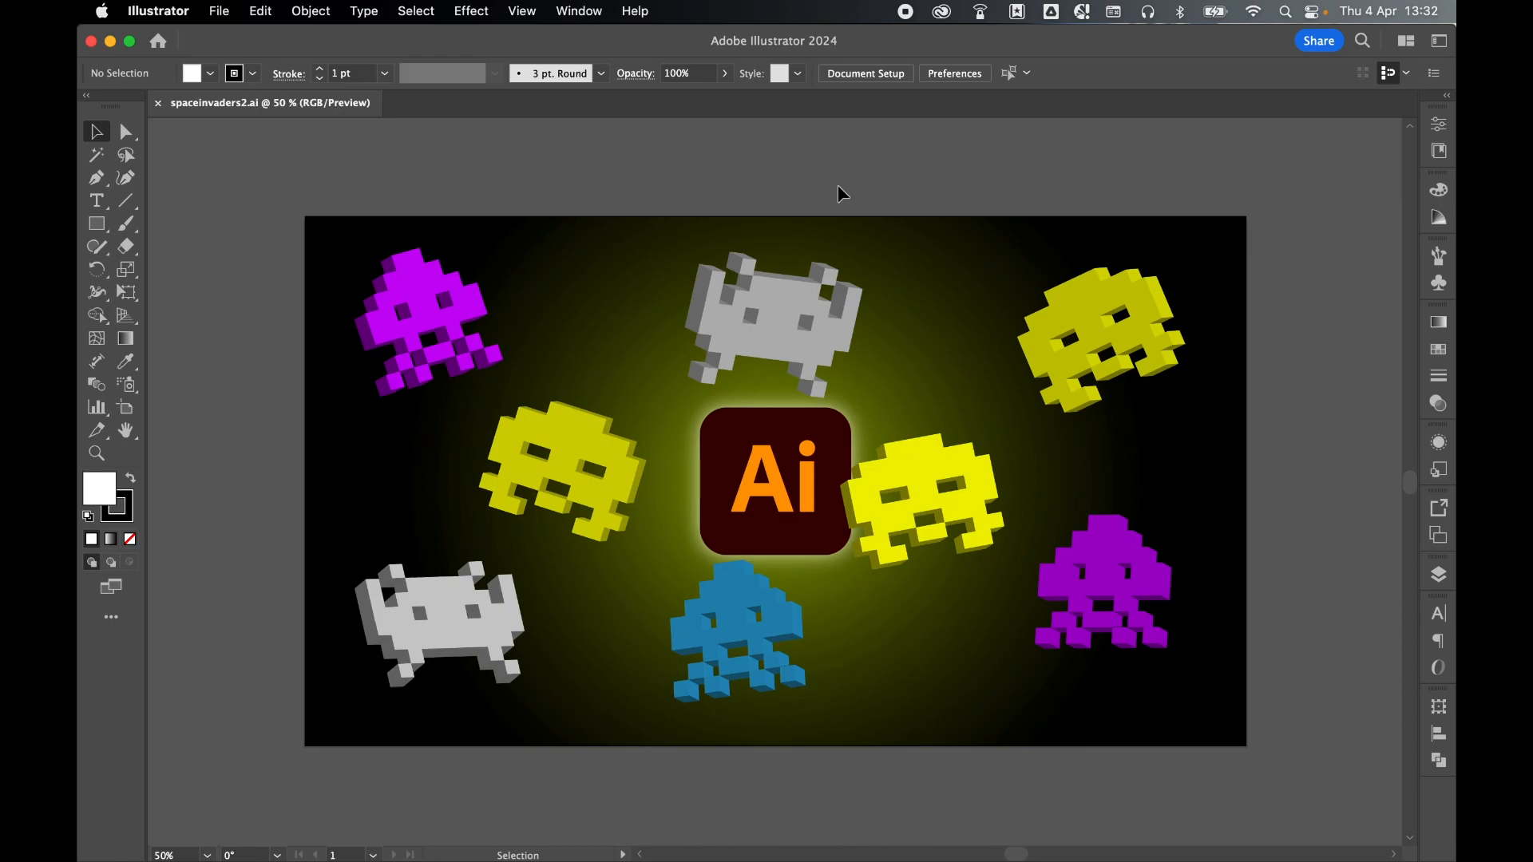
Create a new document from the Web-Large preset at 1920 x 1080 px
{"action": "left_click", "coordinate": [223, 12]}
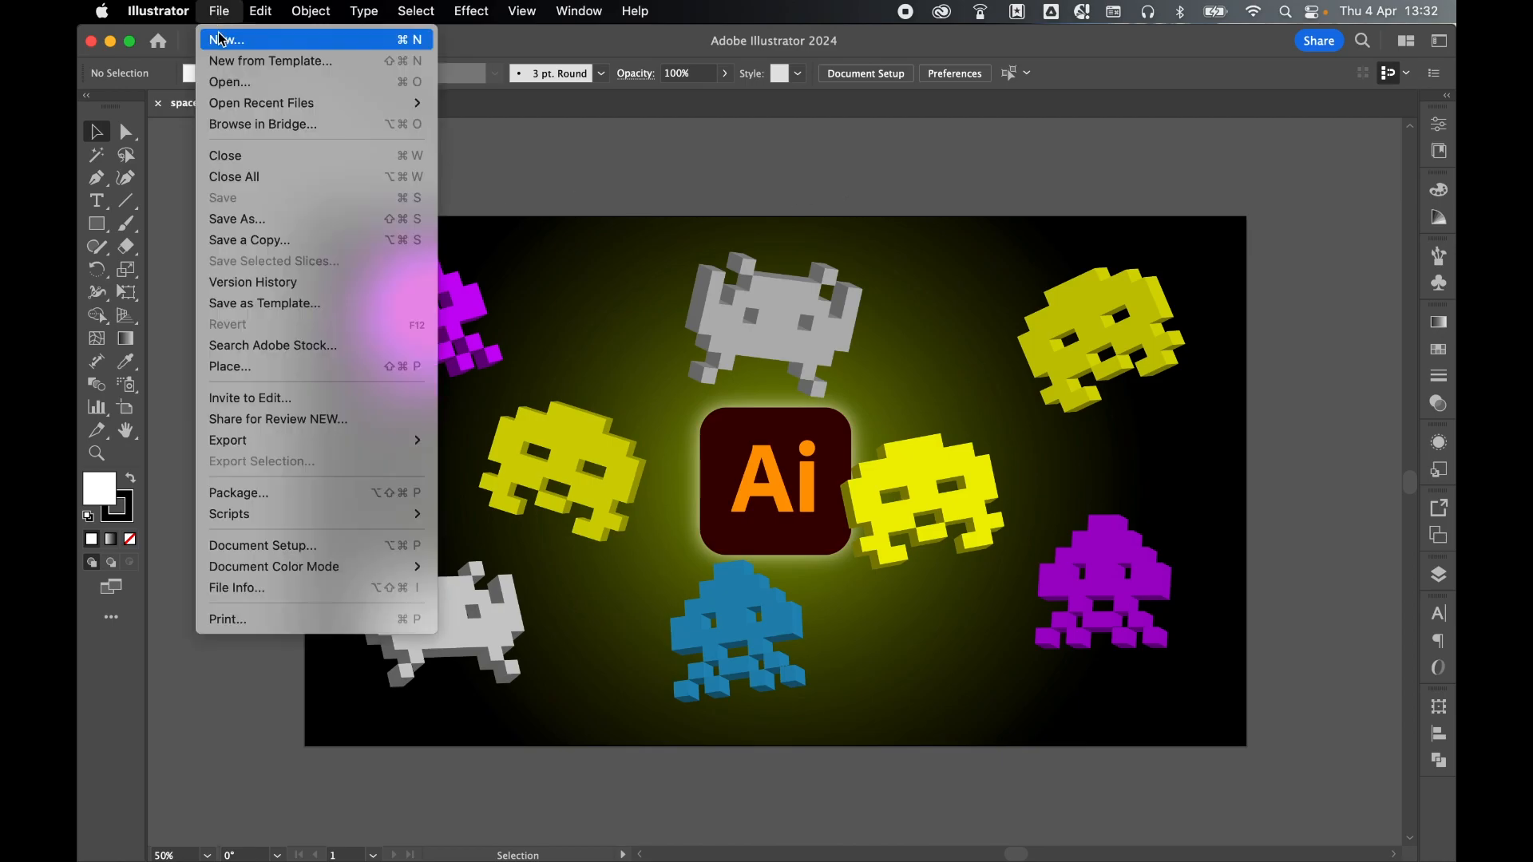
{"action": "left_click", "coordinate": [222, 41]}
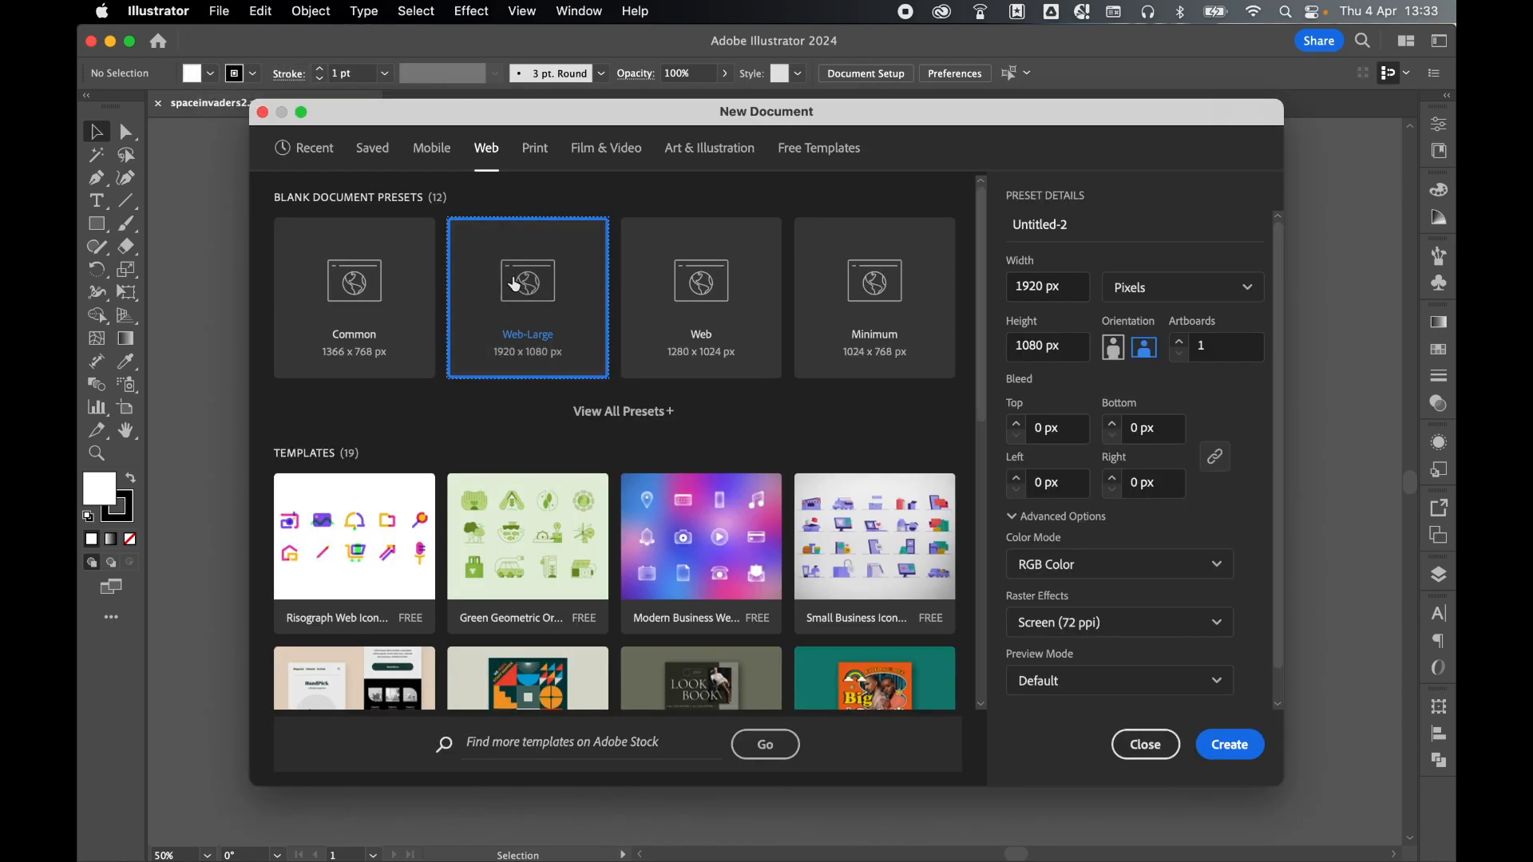
{"action": "left_click", "coordinate": [1220, 744]}
Show the document grid and turn on snapping to it
{"action": "left_click", "coordinate": [523, 11]}
{"action": "scroll", "coordinate": [587, 695], "scroll_direction": "down", "scroll_amount": 3}
{"action": "left_click", "coordinate": [587, 704]}
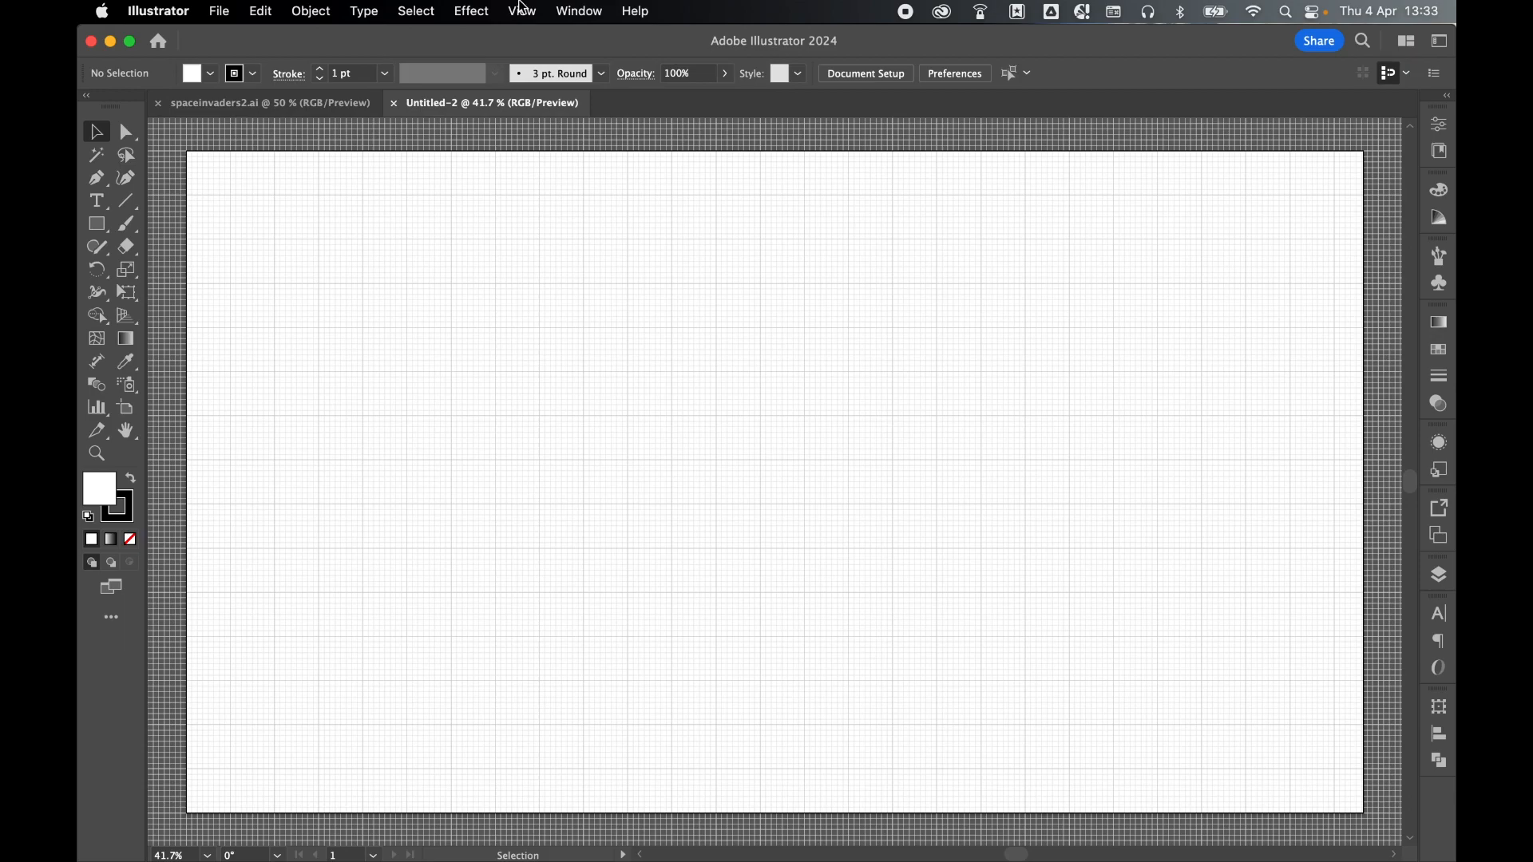
{"action": "left_click", "coordinate": [522, 9]}
{"action": "scroll", "coordinate": [611, 799], "scroll_direction": "down", "scroll_amount": 3}
{"action": "left_click", "coordinate": [595, 728]}
Set the grid spacing in the Guides & Grid preferences to a gridline every 250 px
{"action": "left_click", "coordinate": [158, 11]}
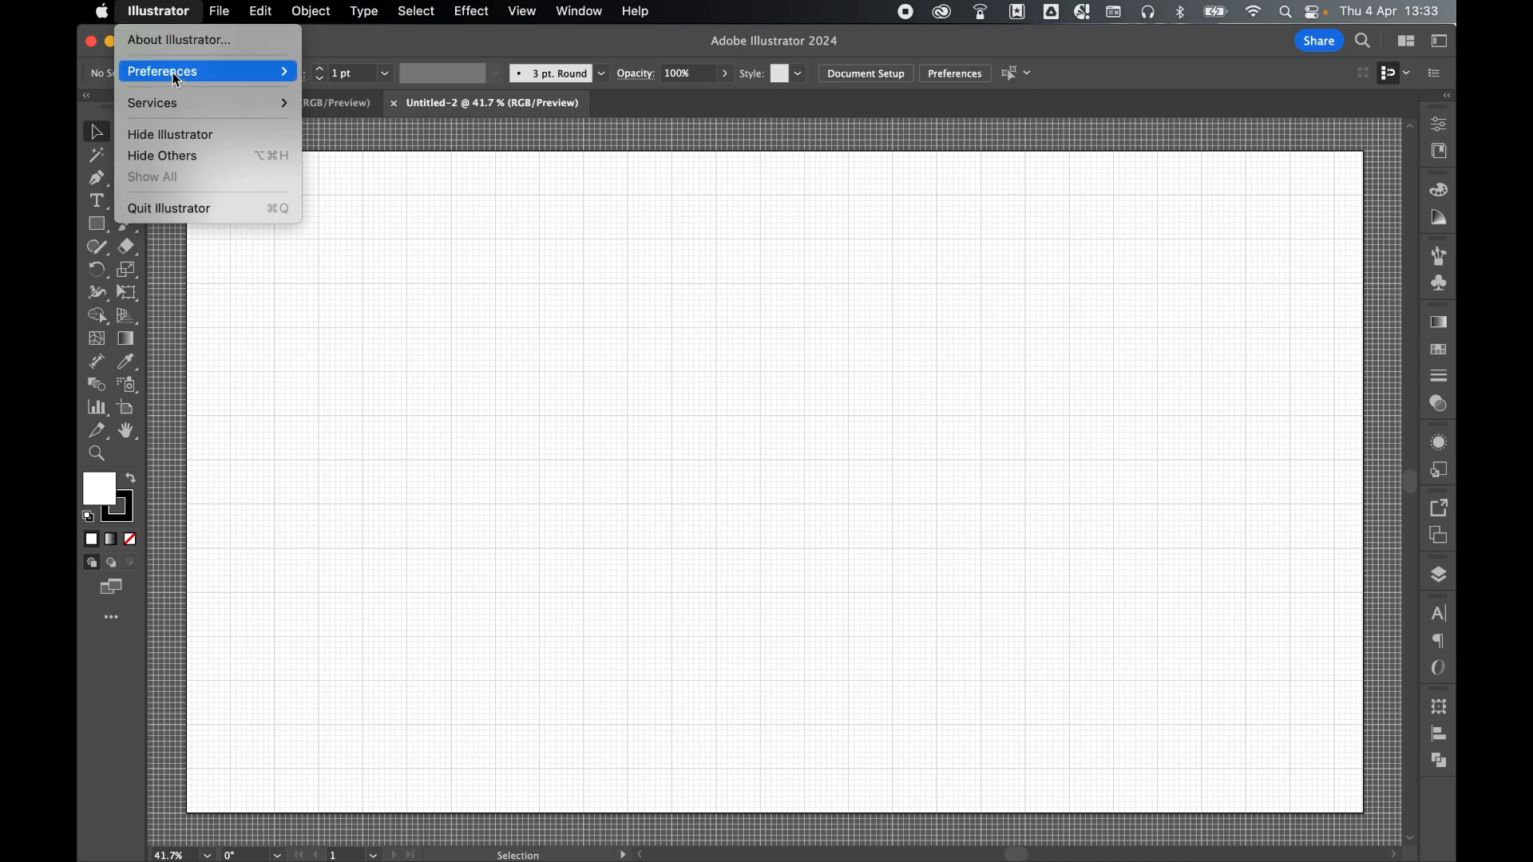
{"action": "mouse_move", "coordinate": [176, 79]}
{"action": "left_click", "coordinate": [339, 71]}
{"action": "left_click", "coordinate": [383, 241]}
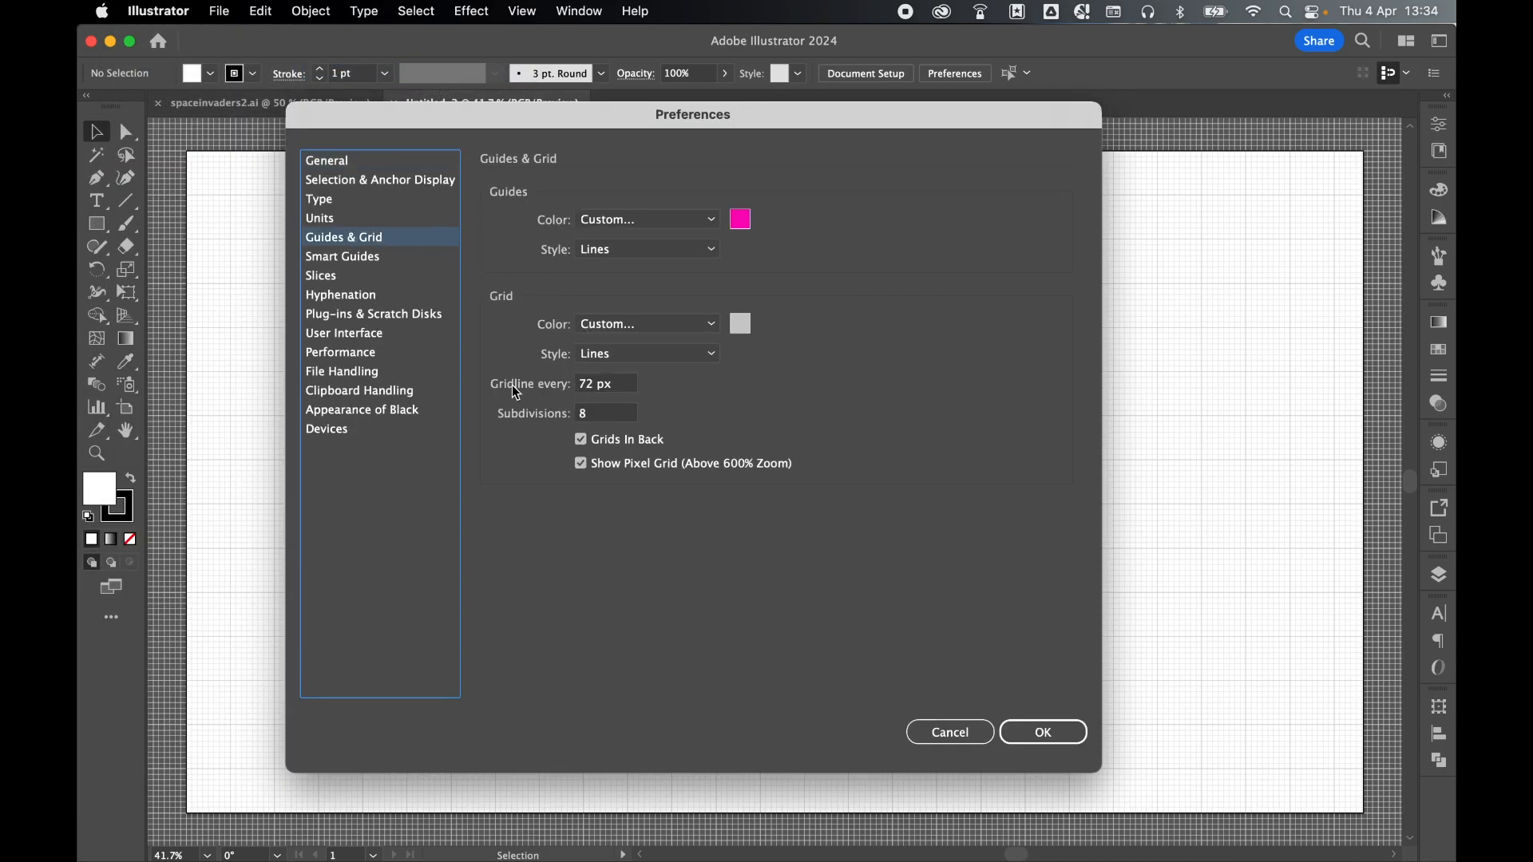
{"action": "left_click", "coordinate": [624, 393]}
{"action": "type", "text": "250"}
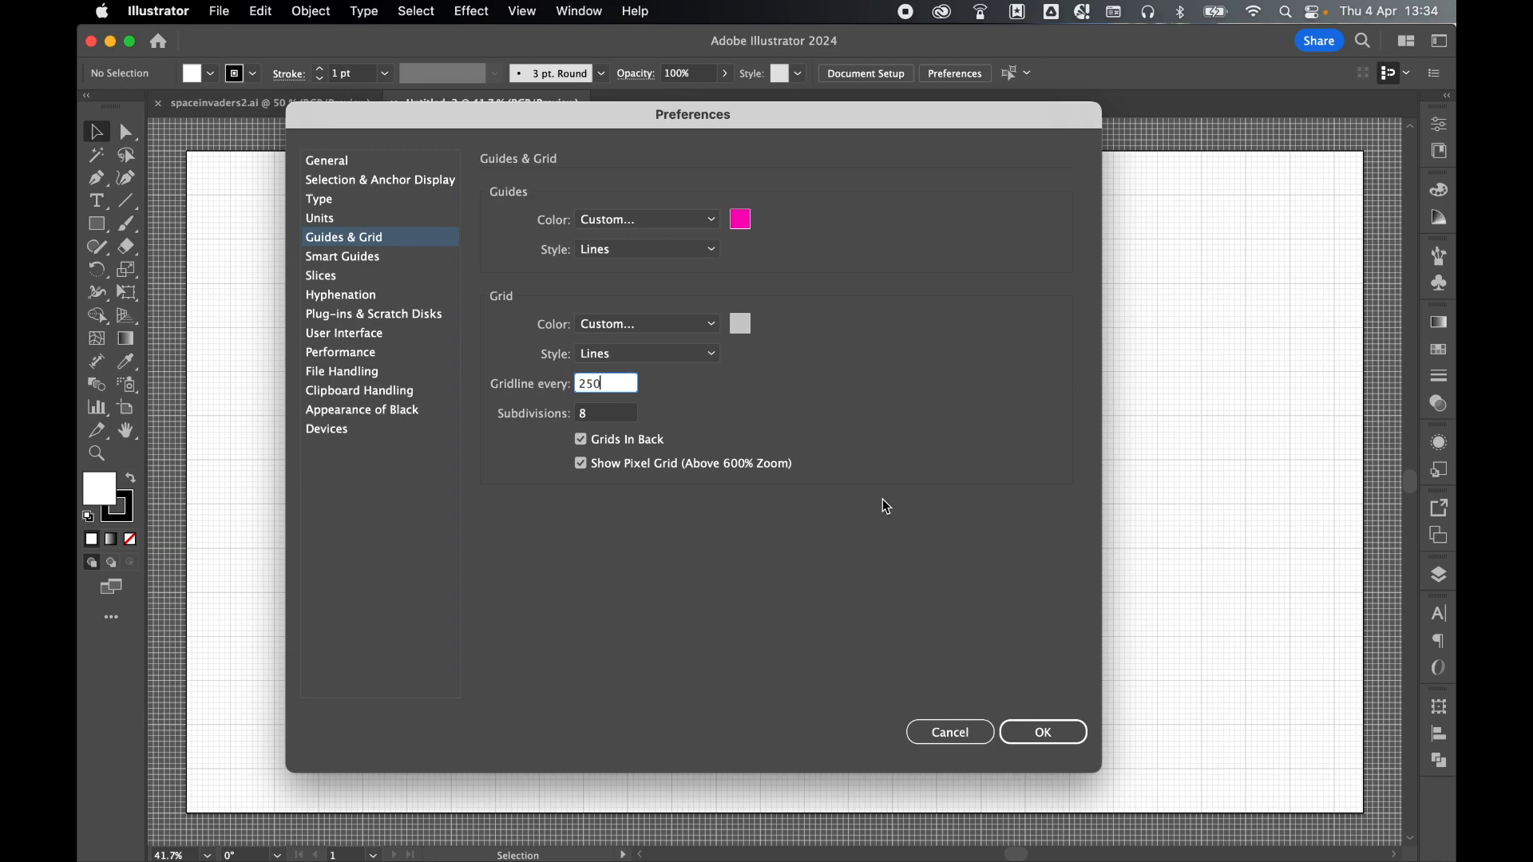
{"action": "left_click", "coordinate": [1062, 731]}
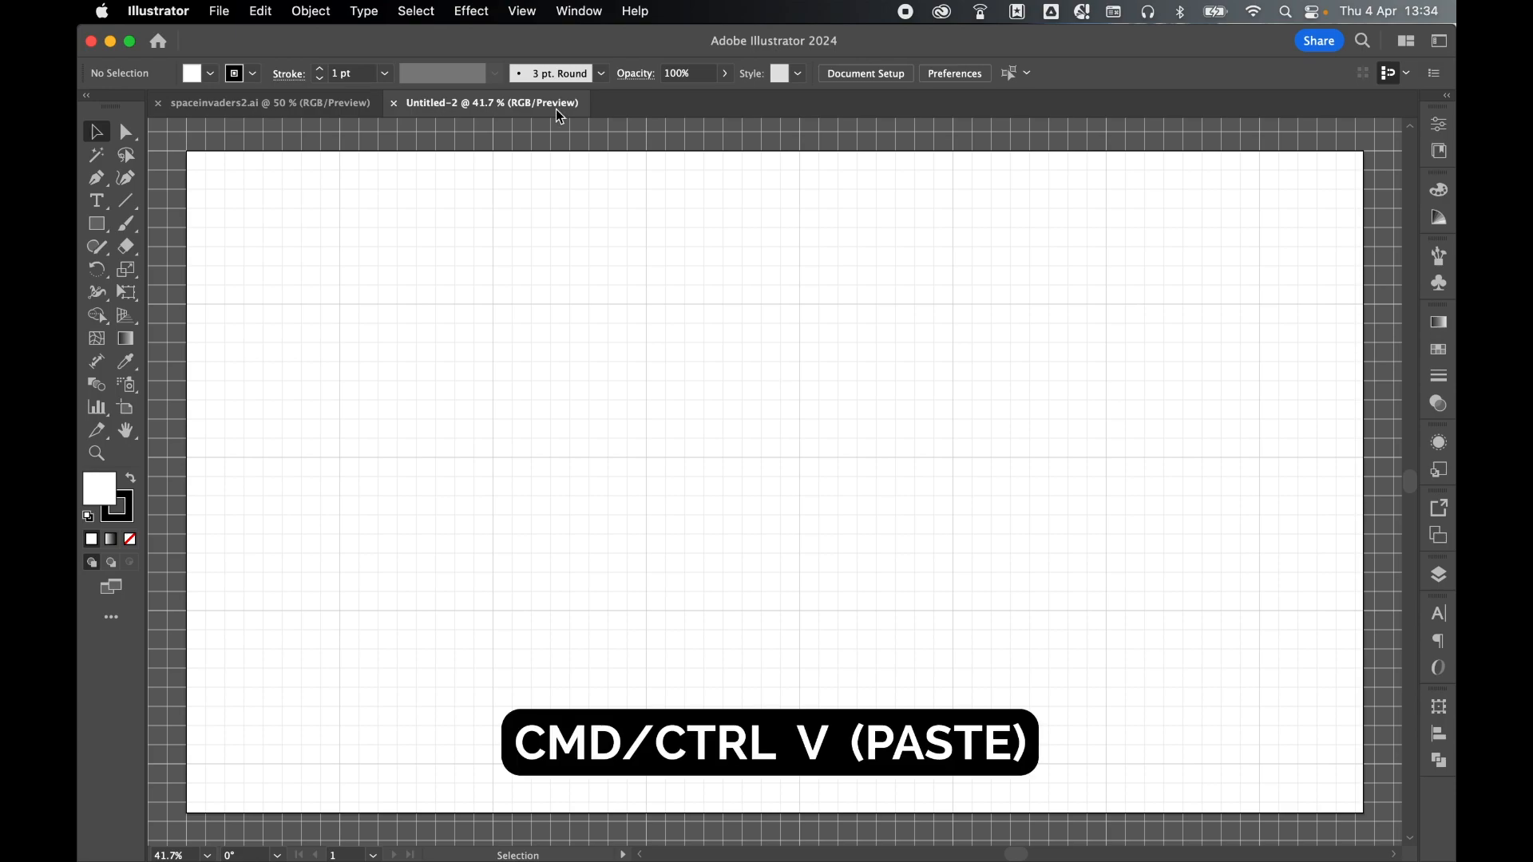
Paste the copied pixel sprites, place them along the artboard's upper edge and deselect them
{"action": "key", "text": "super+v"}
{"action": "left_click_drag", "start_coordinate": [692, 434], "coordinate": [769, 221]}
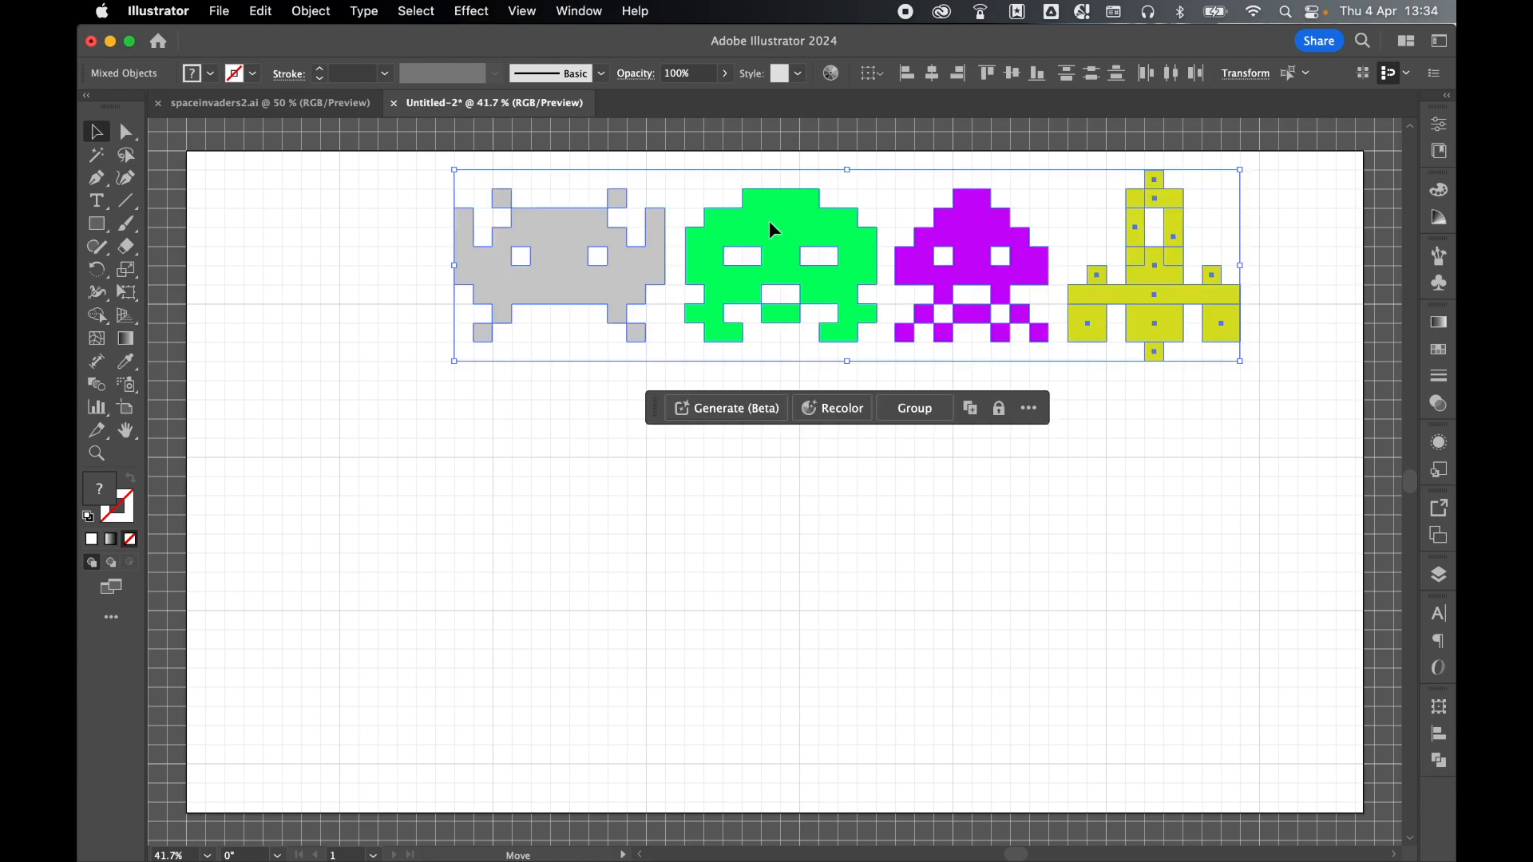
{"action": "left_click", "coordinate": [531, 465]}
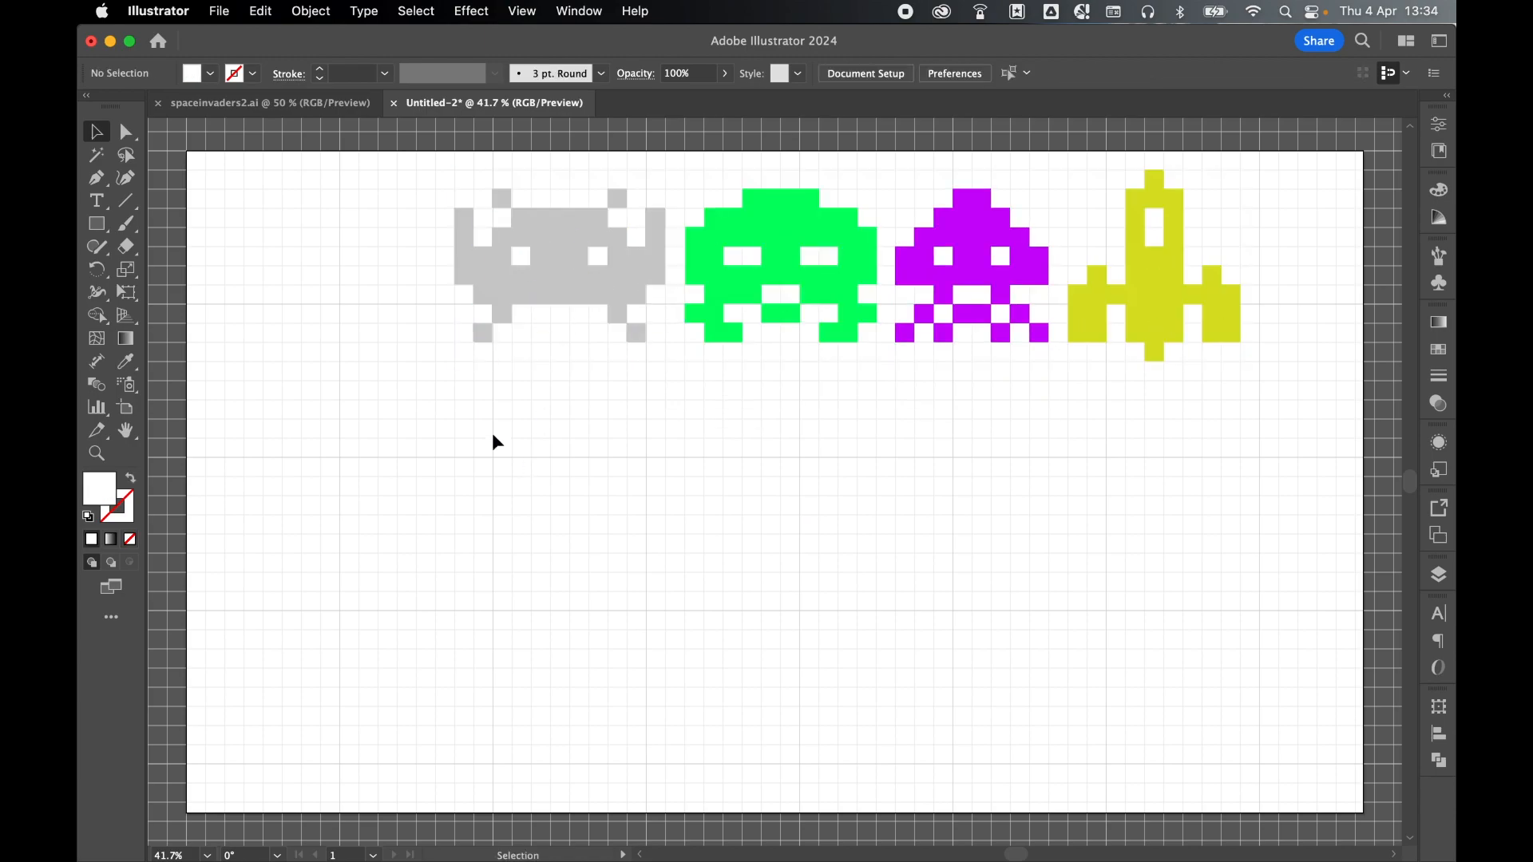
Set the fill colour to the bright green swatch
{"action": "left_click", "coordinate": [1439, 349]}
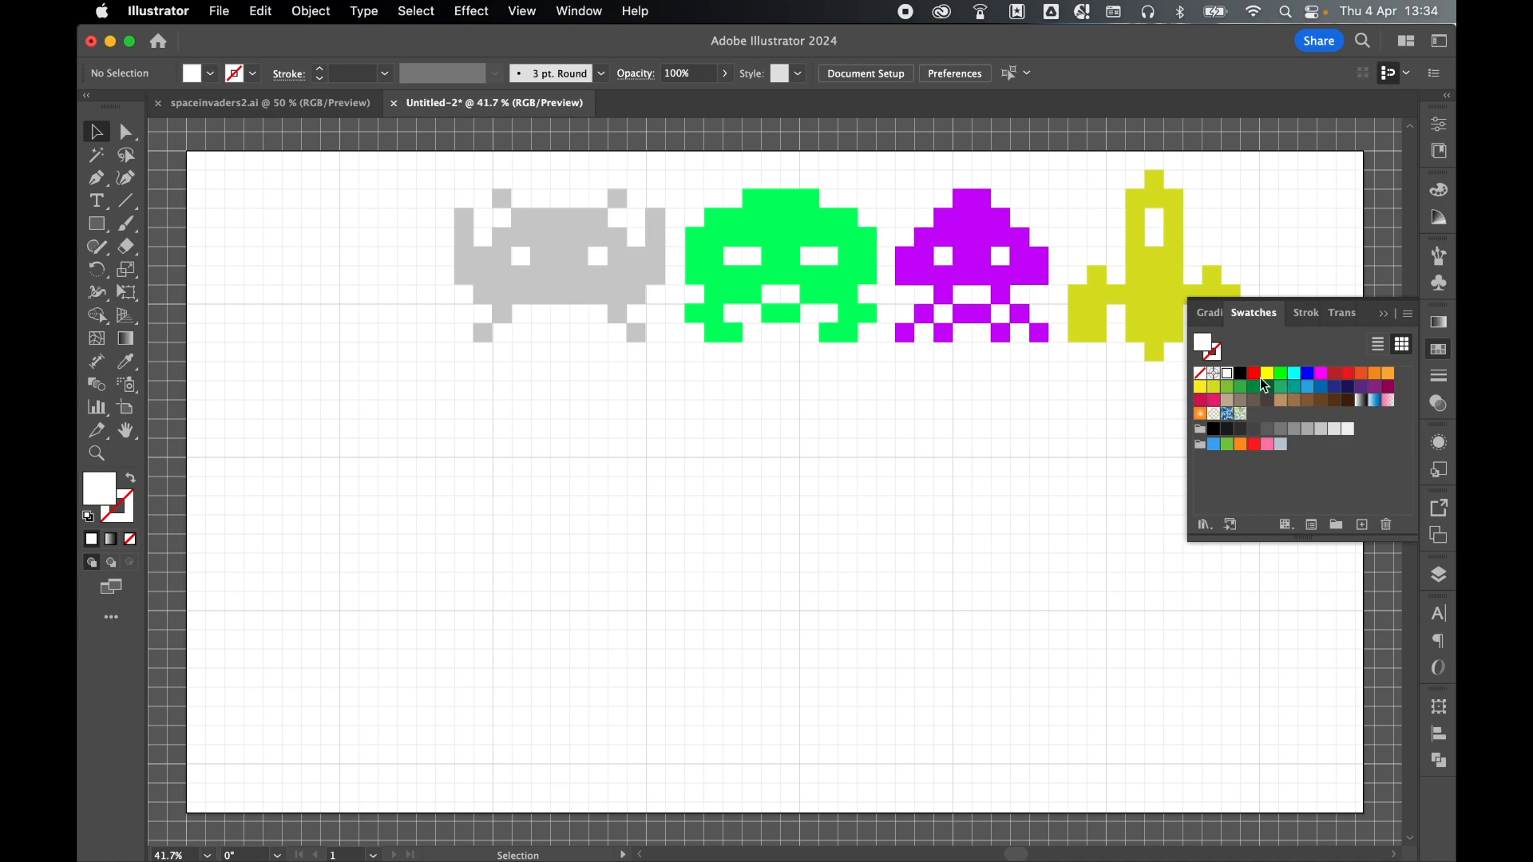
{"action": "left_click", "coordinate": [1280, 373]}
{"action": "left_click", "coordinate": [1439, 349]}
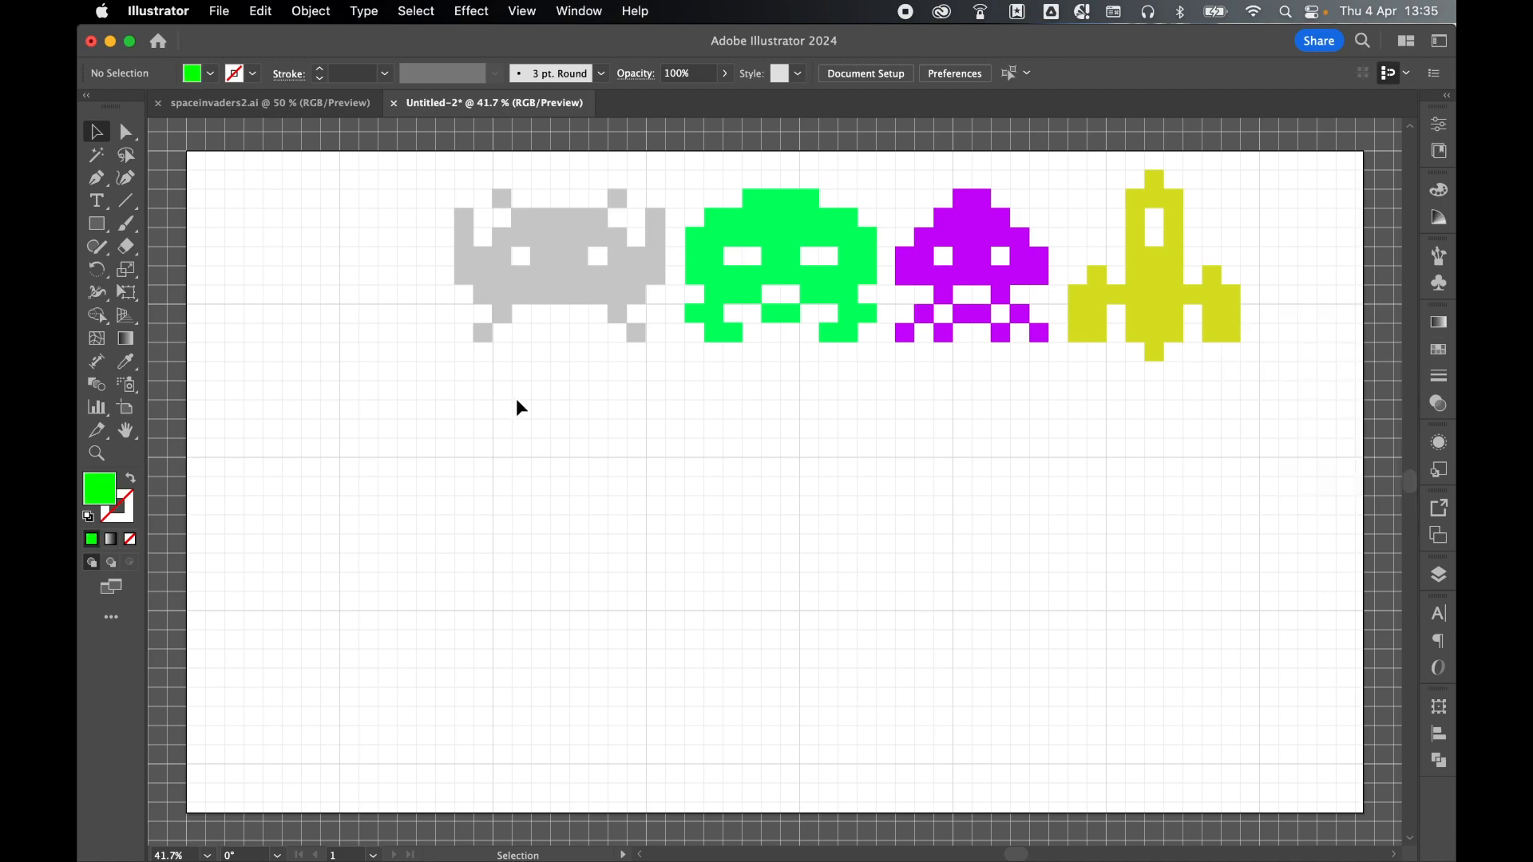
Build a copy of the green invader from grid-snapped rectangles directly below the original, leaving gaps for eyes and mouth, and deselect
{"action": "left_click_drag", "start_coordinate": [98, 225], "coordinate": [121, 223]}
{"action": "mouse_move", "coordinate": [495, 400]}
{"action": "left_mouse_down"}
{"action": "mouse_move", "coordinate": [514, 420]}
{"action": "mouse_move", "coordinate": [561, 416]}
{"action": "left_mouse_up"}
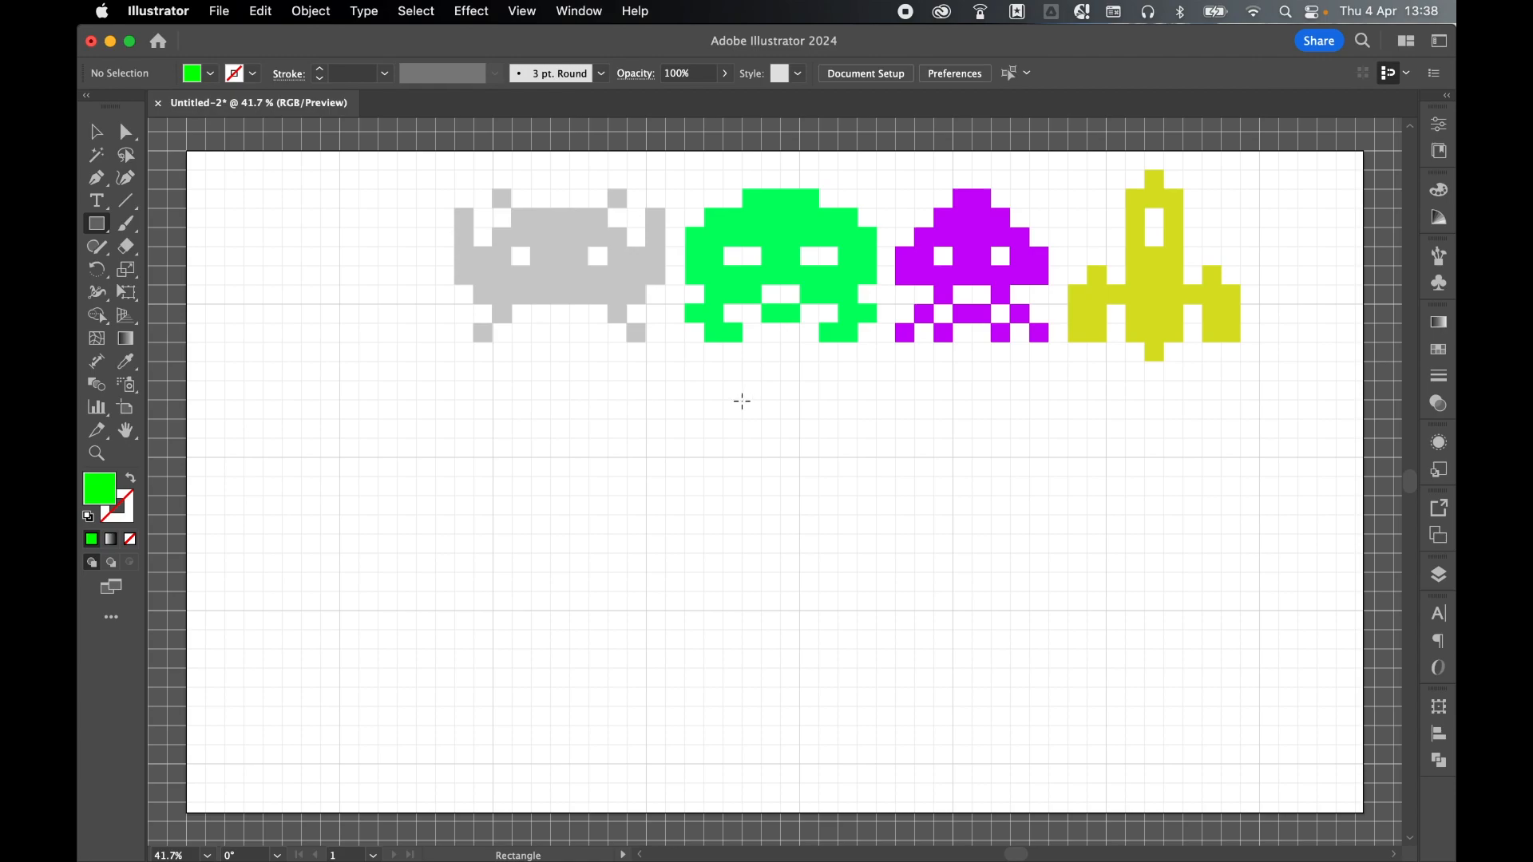
{"action": "left_click_drag", "start_coordinate": [742, 400], "coordinate": [818, 419]}
{"action": "mouse_move", "coordinate": [704, 419]}
{"action": "left_mouse_down"}
{"action": "mouse_move", "coordinate": [723, 439]}
{"action": "mouse_move", "coordinate": [857, 439]}
{"action": "mouse_move", "coordinate": [826, 477]}
{"action": "mouse_move", "coordinate": [877, 477]}
{"action": "left_mouse_up"}
{"action": "mouse_move", "coordinate": [684, 477]}
{"action": "left_mouse_down"}
{"action": "mouse_move", "coordinate": [724, 515]}
{"action": "mouse_move", "coordinate": [876, 515]}
{"action": "mouse_move", "coordinate": [685, 515]}
{"action": "mouse_move", "coordinate": [858, 534]}
{"action": "left_mouse_up"}
{"action": "left_click_drag", "start_coordinate": [762, 534], "coordinate": [800, 553]}
{"action": "left_click_drag", "start_coordinate": [684, 534], "coordinate": [723, 553]}
{"action": "left_click_drag", "start_coordinate": [839, 534], "coordinate": [877, 553]}
{"action": "mouse_move", "coordinate": [703, 553]}
{"action": "left_mouse_down"}
{"action": "mouse_move", "coordinate": [742, 573]}
{"action": "mouse_move", "coordinate": [858, 573]}
{"action": "left_mouse_up"}
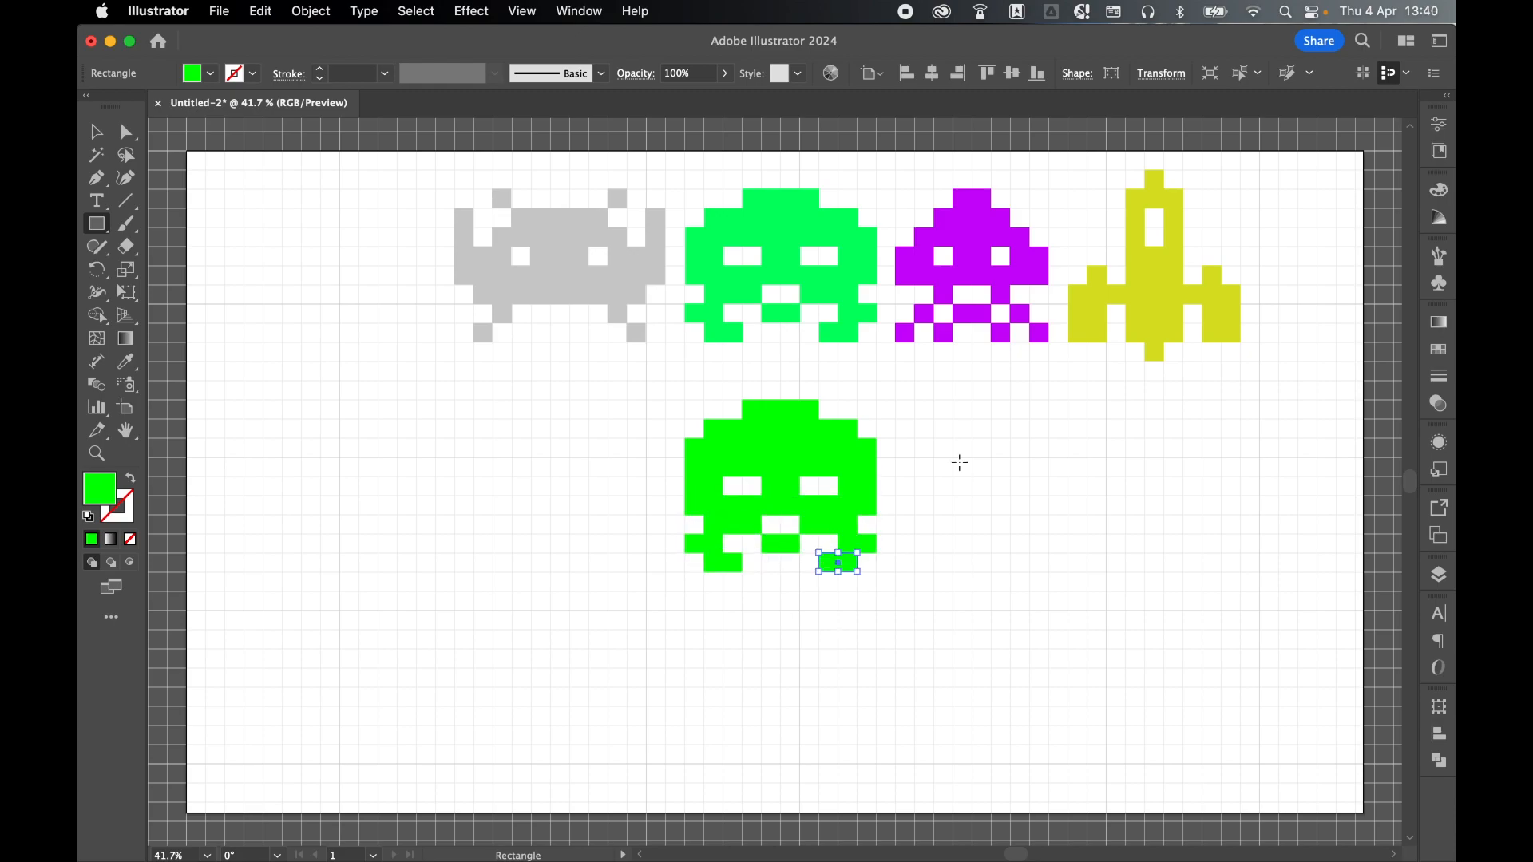
{"action": "key", "text": "v"}
{"action": "left_click", "coordinate": [951, 473]}
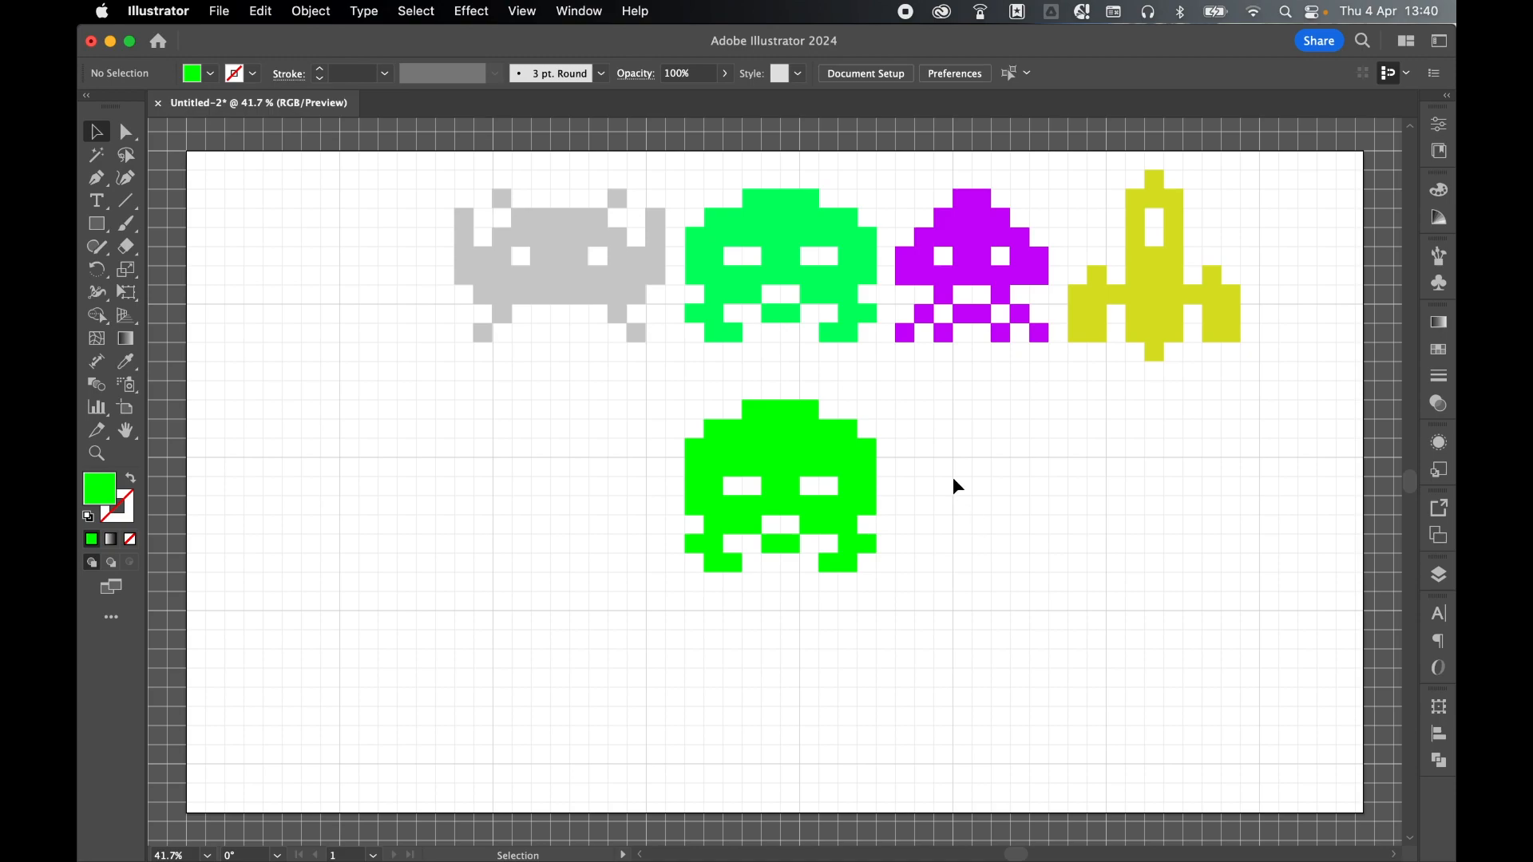
Unite all rectangles of the new invader into a single shape with Pathfinder
{"action": "left_click_drag", "start_coordinate": [649, 400], "coordinate": [898, 550]}
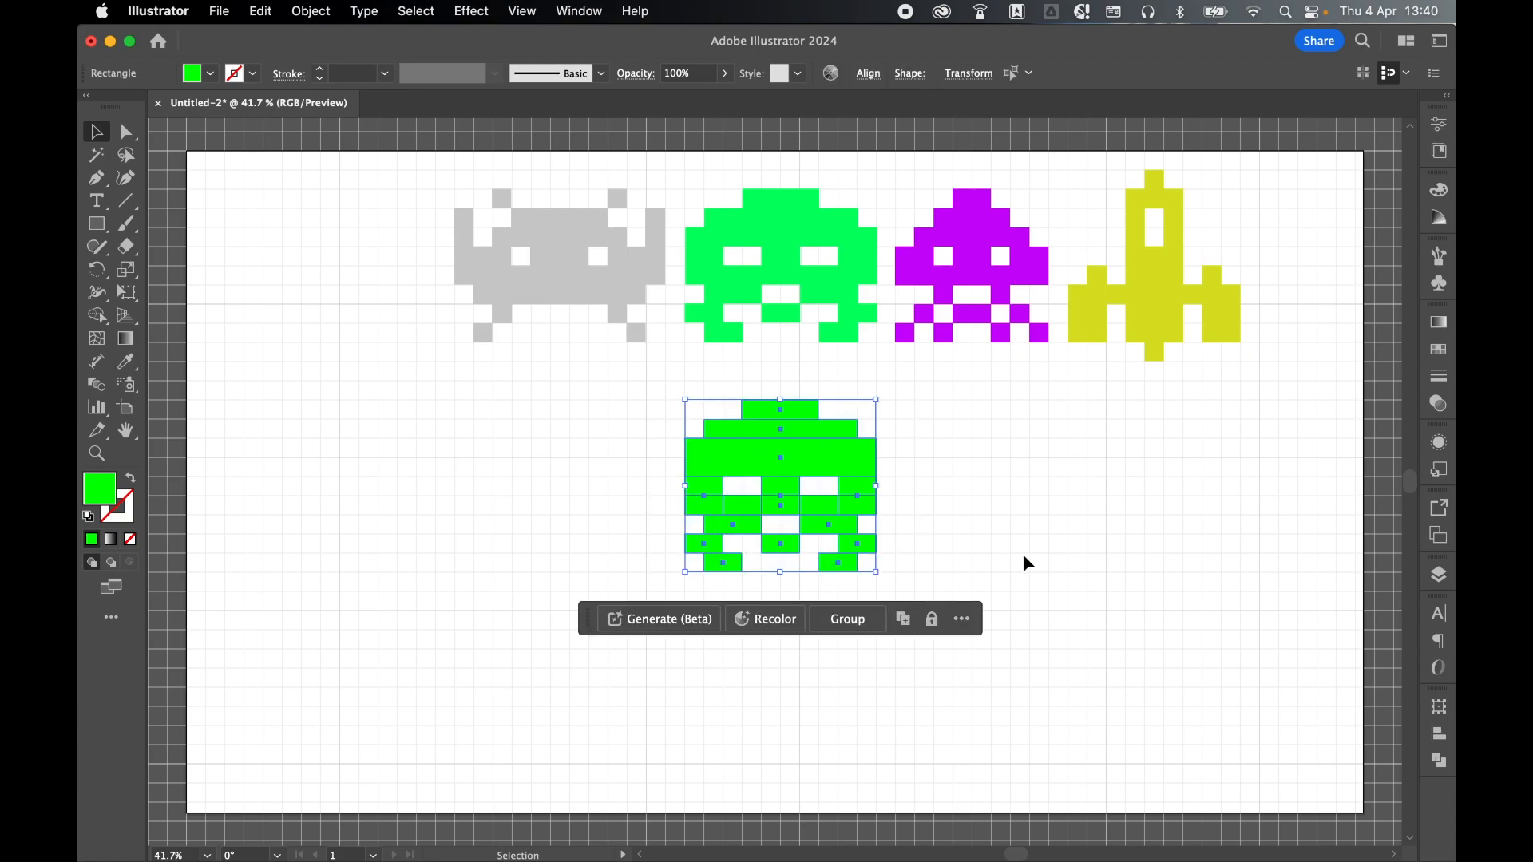
{"action": "left_click", "coordinate": [1437, 761]}
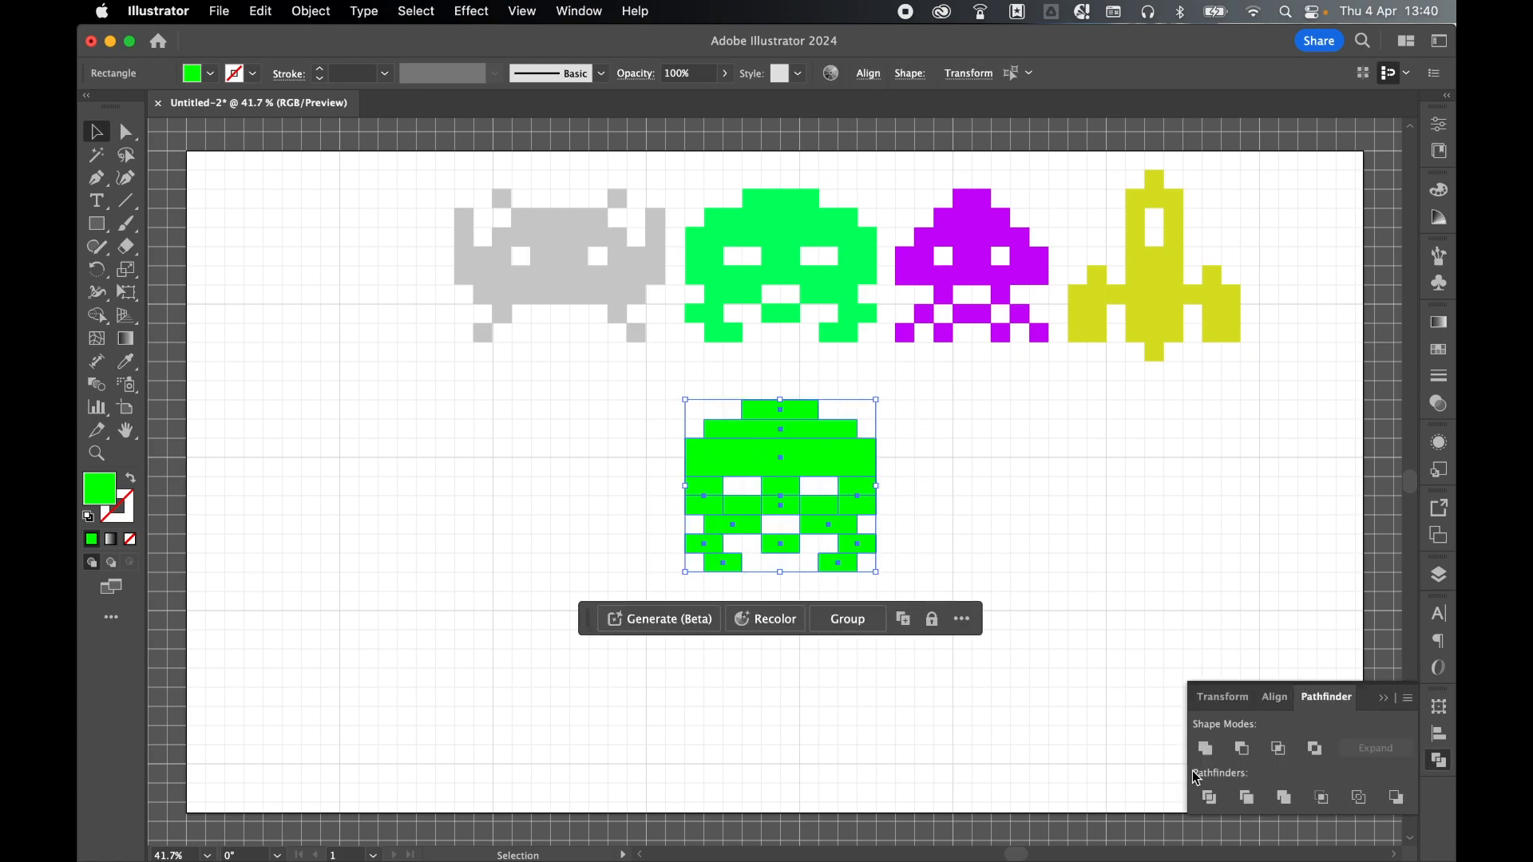
{"action": "left_click", "coordinate": [1199, 746]}
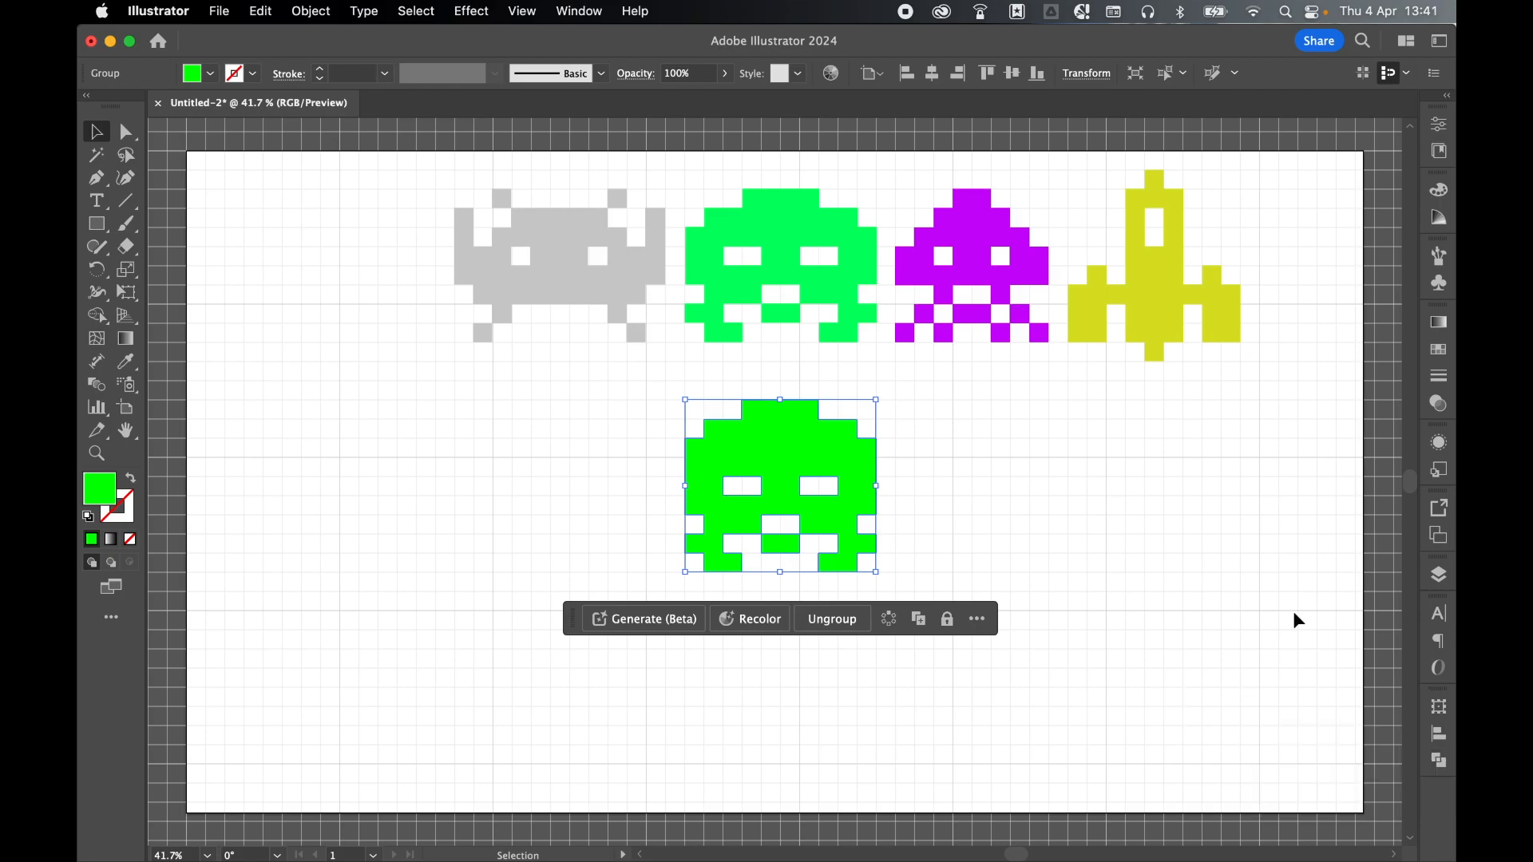
Give the invader a 3D (Classic) Extrude & Bevel effect, show its lighting options and rotate it to 0°, 7° and -12°
{"action": "left_click", "coordinate": [471, 11]}
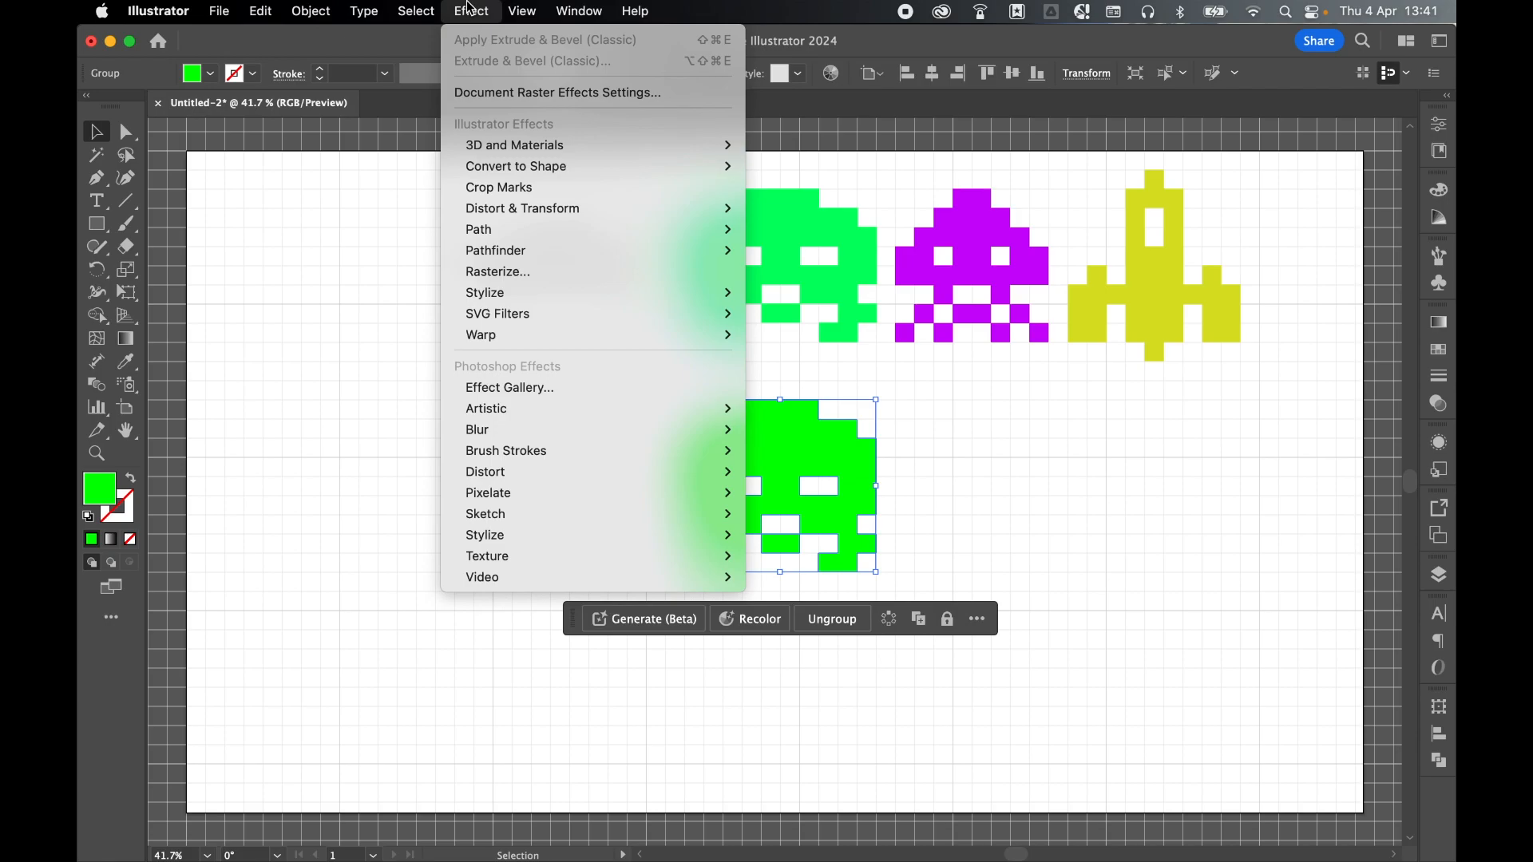
{"action": "mouse_move", "coordinate": [503, 152]}
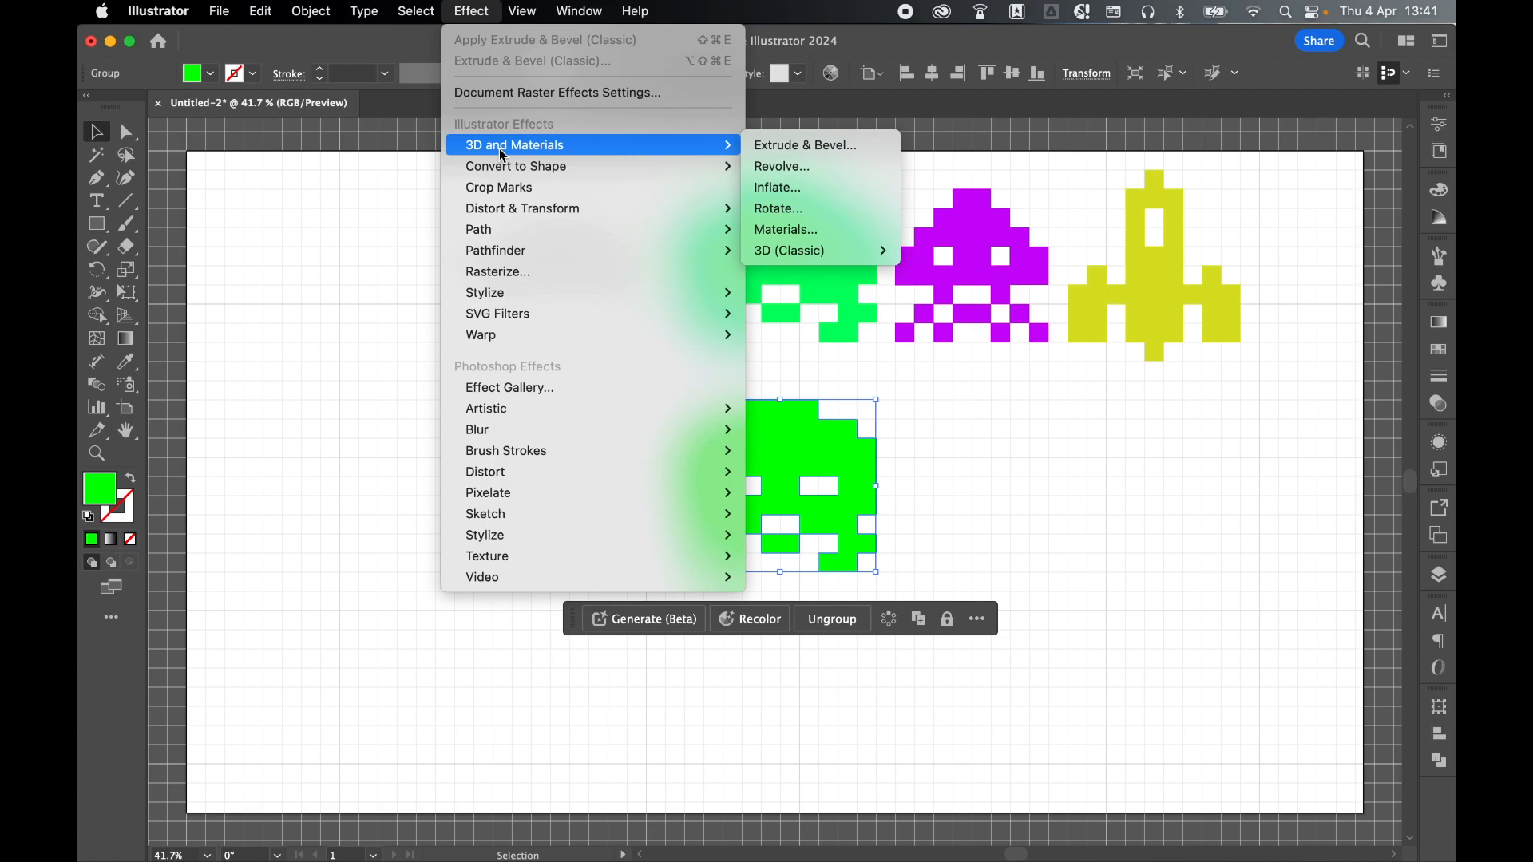
{"action": "mouse_move", "coordinate": [799, 255]}
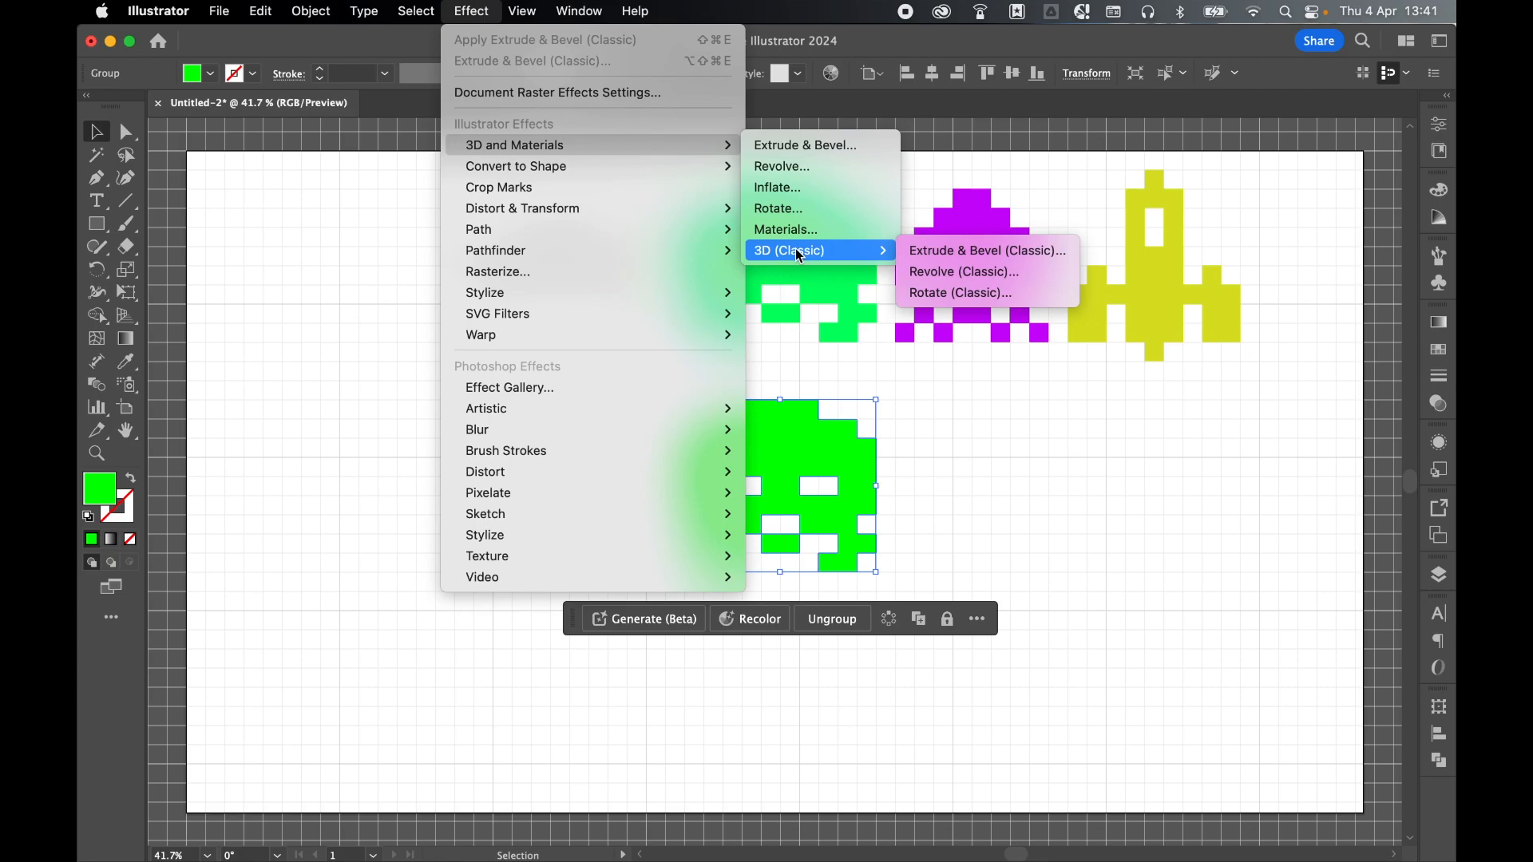
{"action": "left_click", "coordinate": [949, 253]}
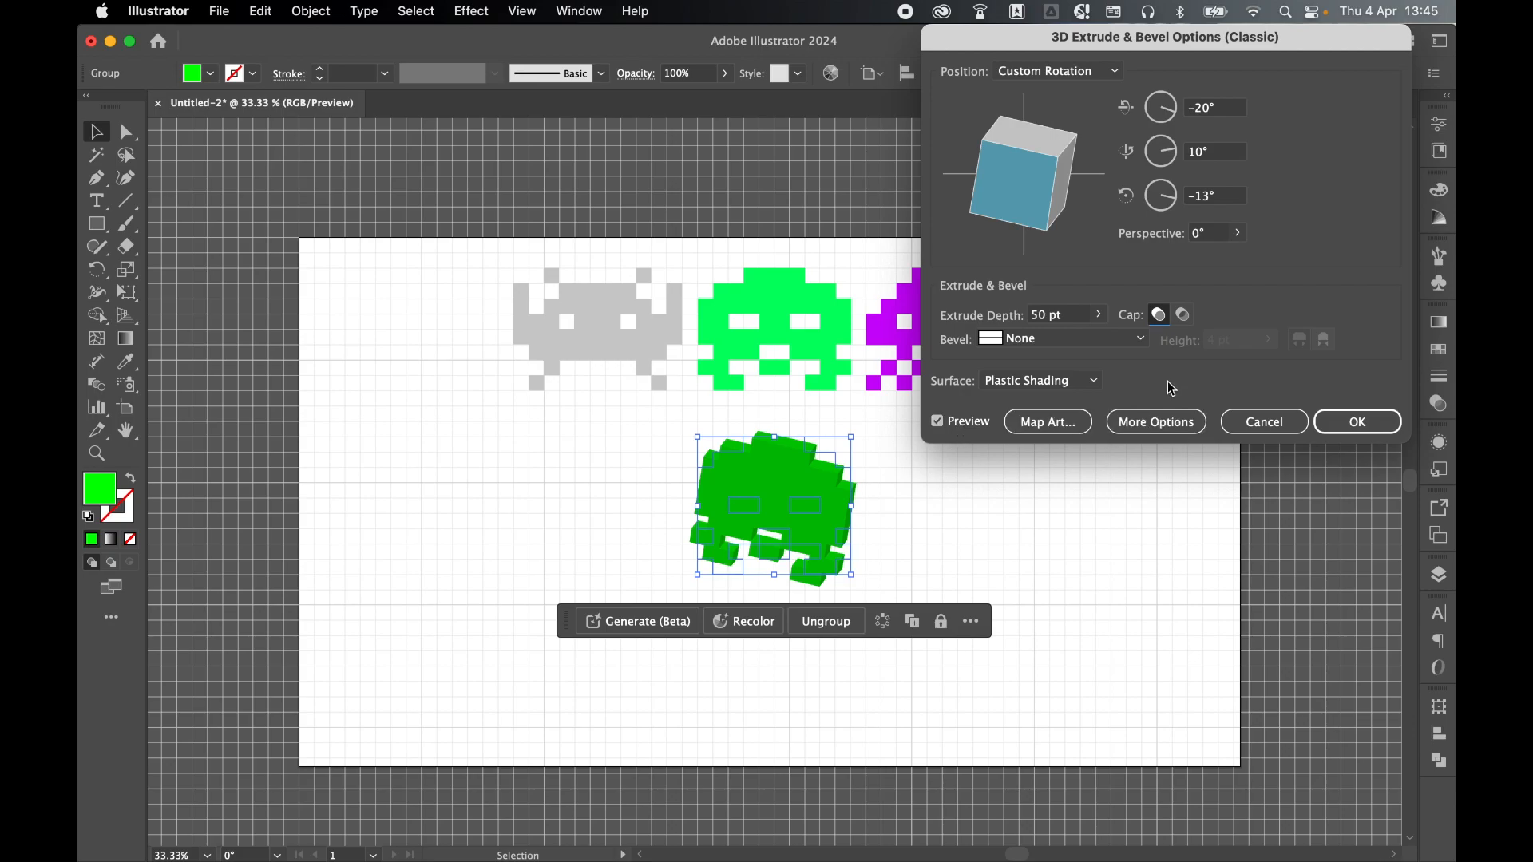
{"action": "left_click", "coordinate": [1155, 423]}
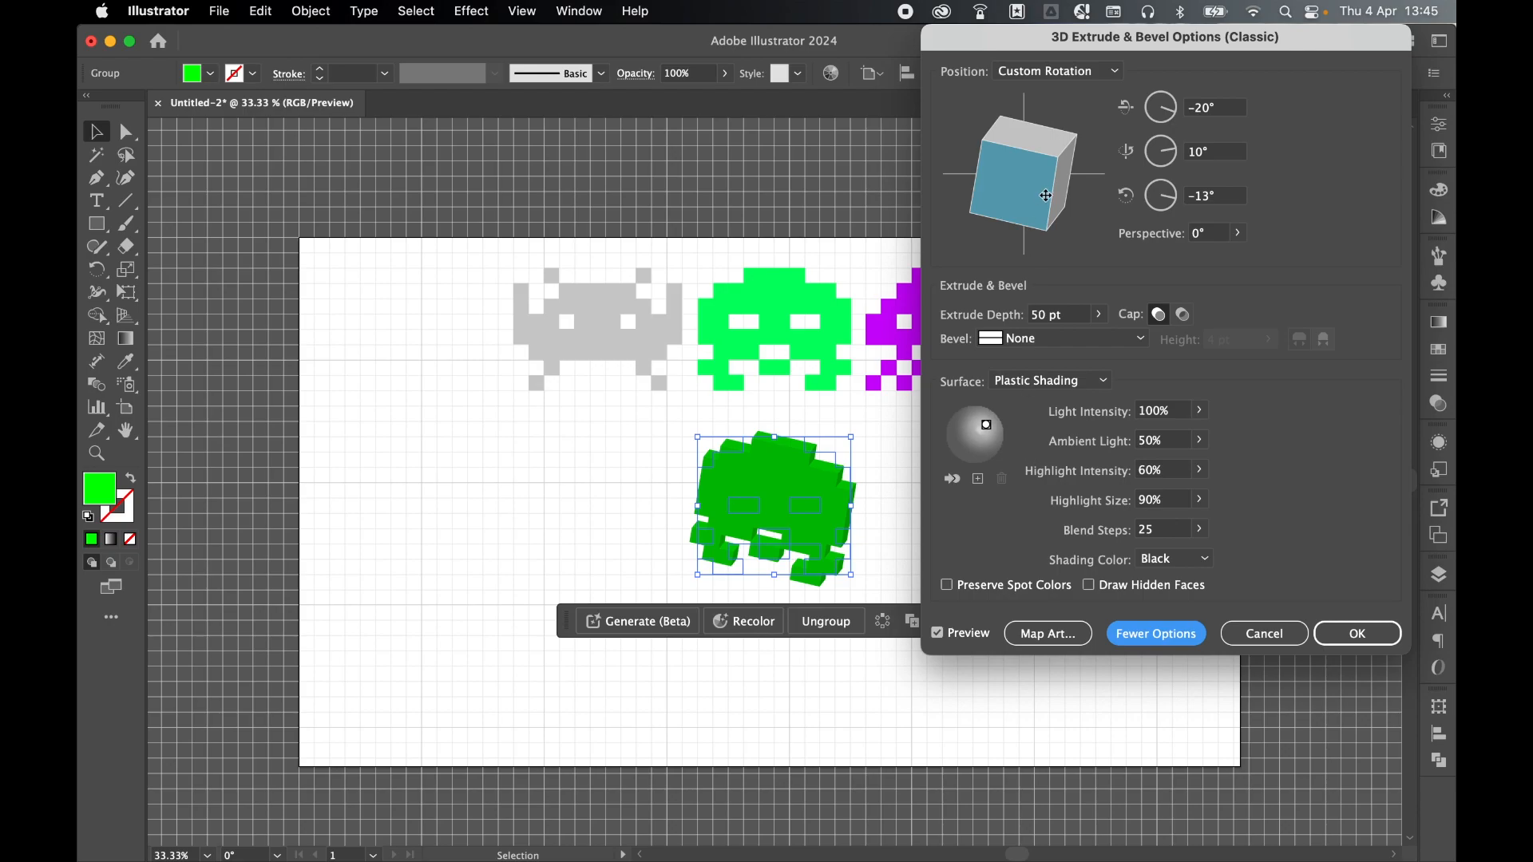
{"action": "mouse_move", "coordinate": [1027, 216]}
{"action": "left_mouse_down"}
{"action": "mouse_move", "coordinate": [1007, 202]}
{"action": "mouse_move", "coordinate": [1030, 193]}
{"action": "left_mouse_up"}
Set the extrude depth to 100 pt, adjust the light position slightly and apply the effect
{"action": "left_click", "coordinate": [1100, 315]}
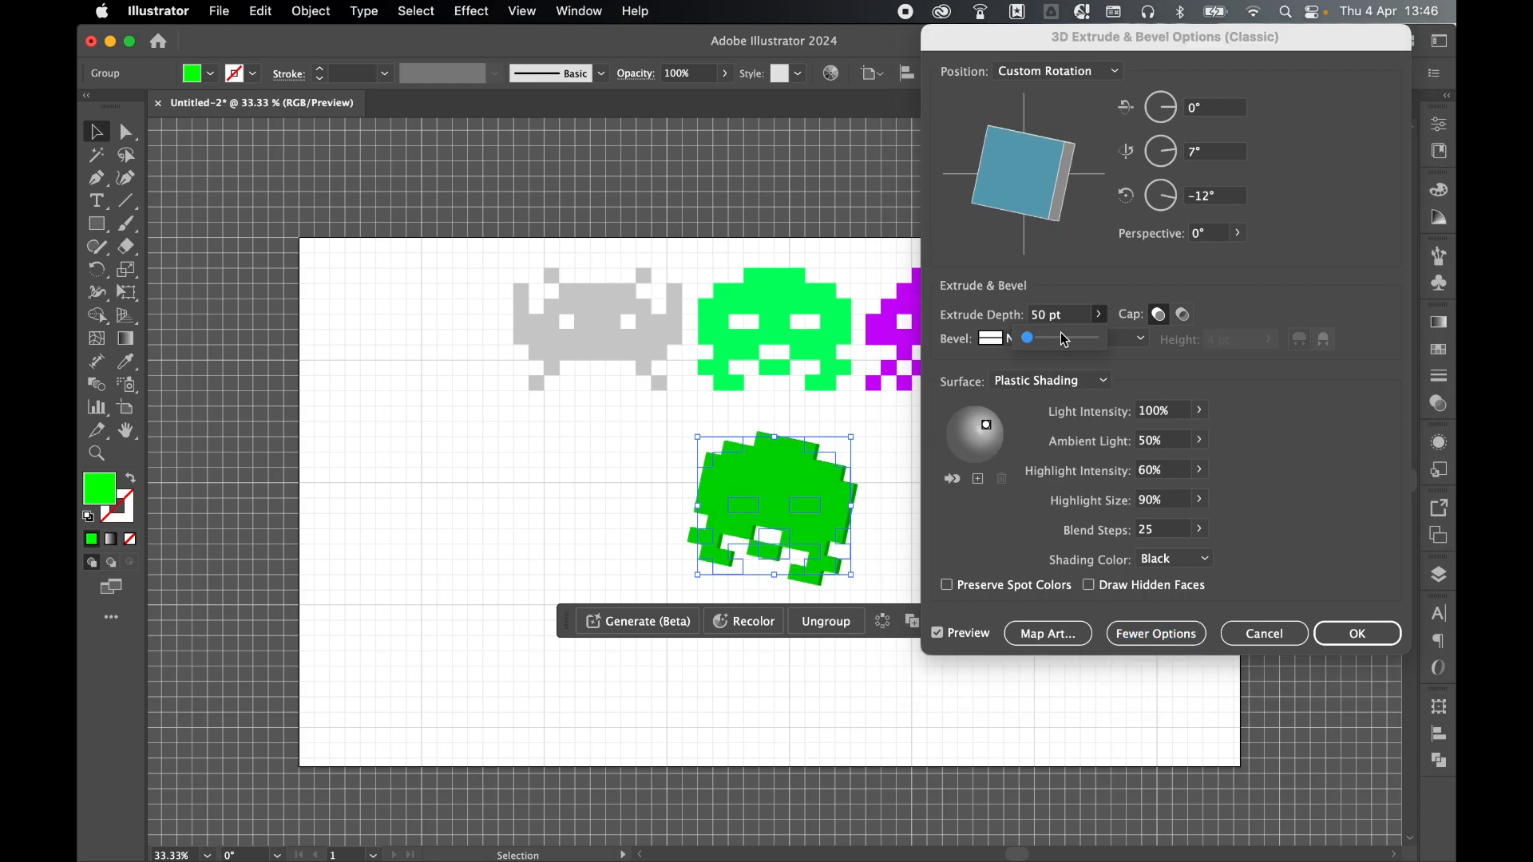
{"action": "left_click_drag", "start_coordinate": [1032, 341], "coordinate": [1037, 342]}
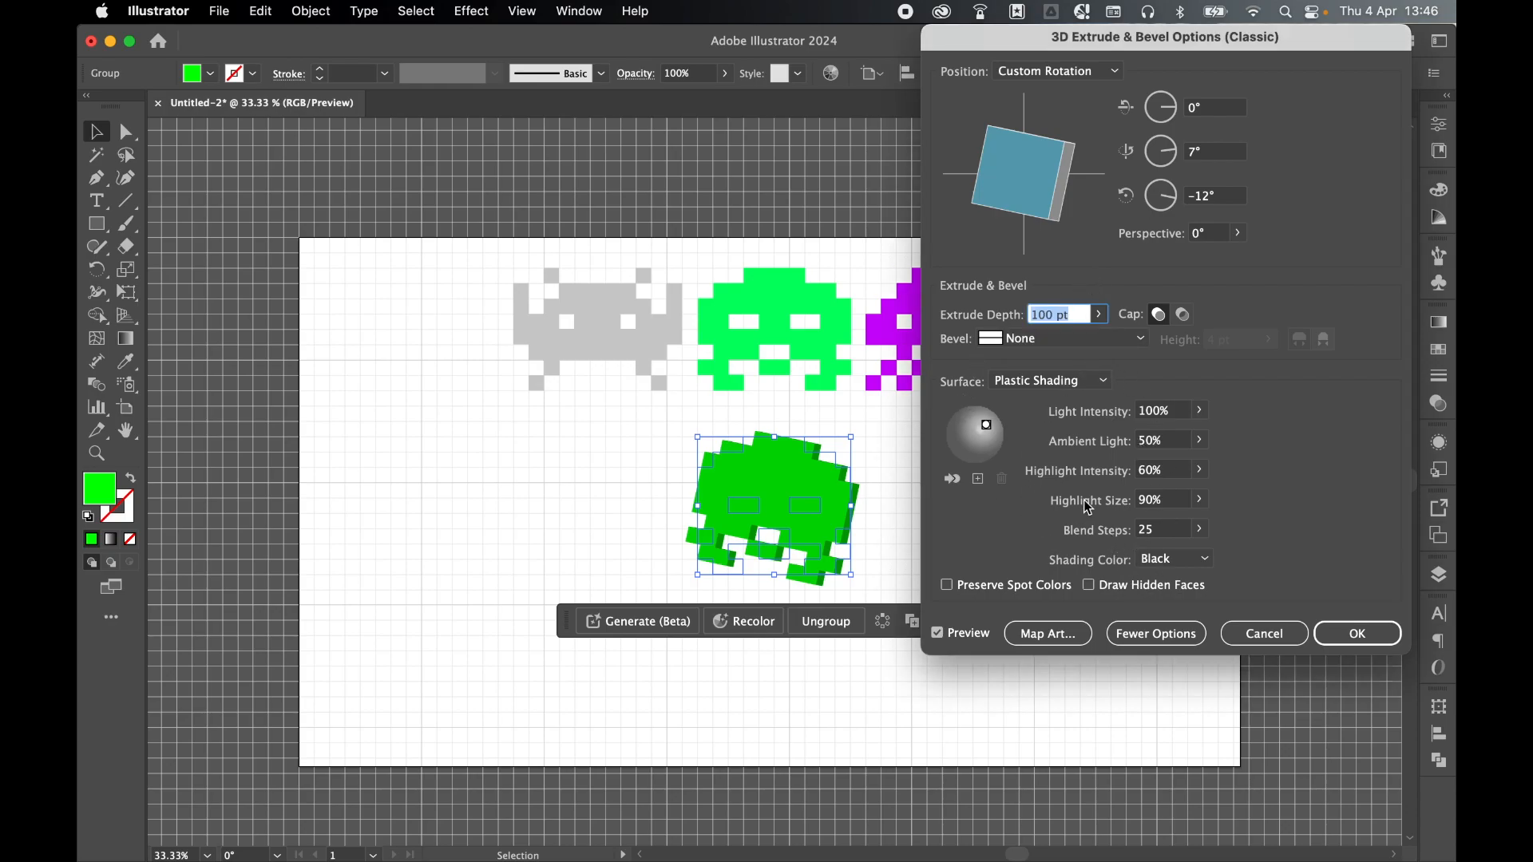
{"action": "left_click_drag", "start_coordinate": [987, 425], "coordinate": [988, 425]}
{"action": "left_click", "coordinate": [1358, 633]}
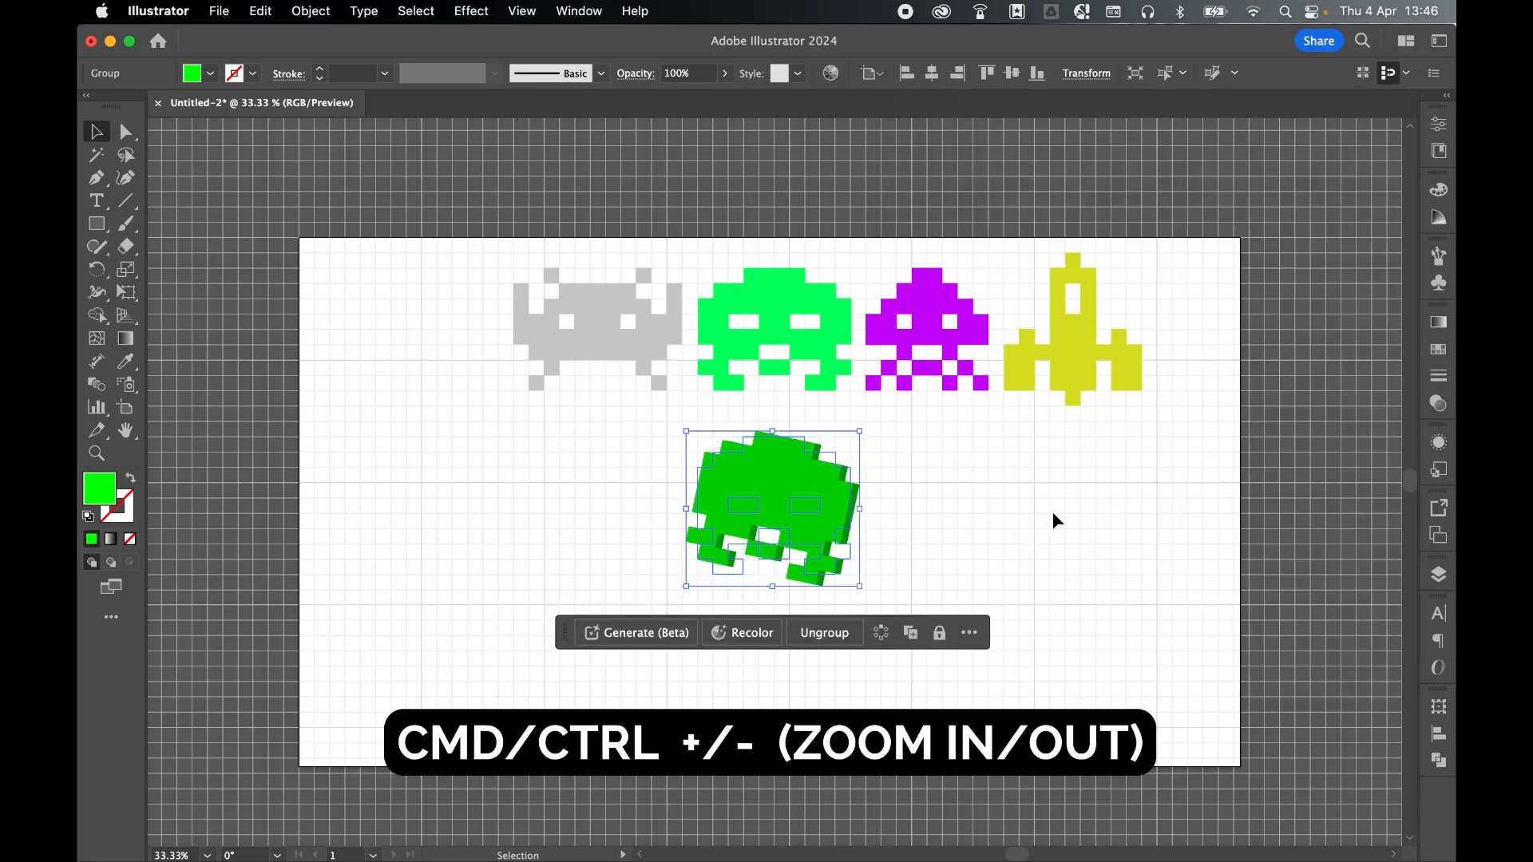
Directly select the two upper anchor points of each eye cutout and nudge them up and back down to refresh the eye holes
{"action": "key", "text": "super+equal"}
{"action": "key", "text": "super+equal"}
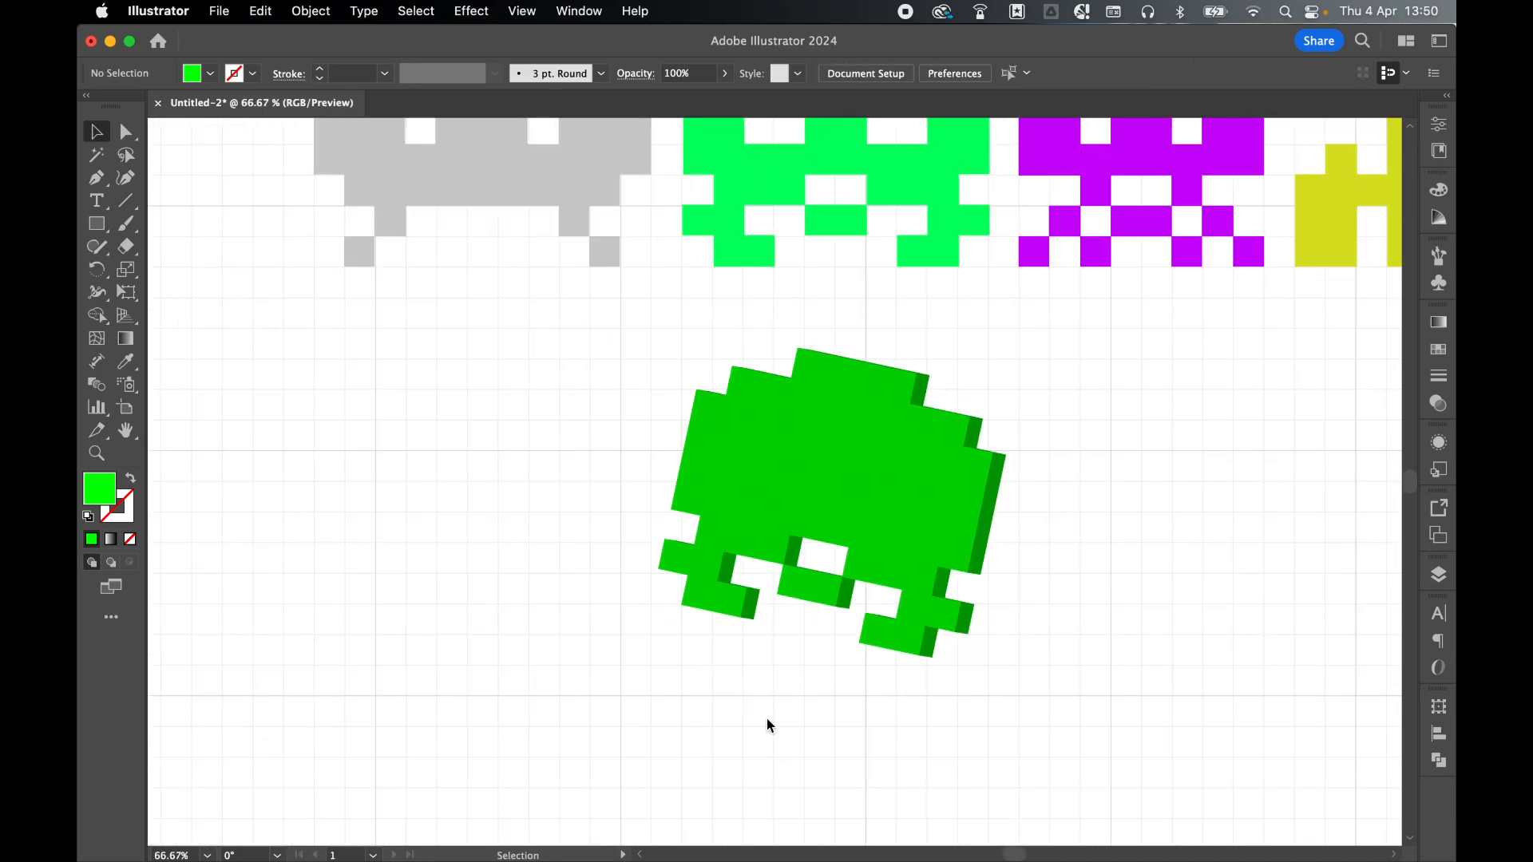
{"action": "left_click", "coordinate": [130, 137]}
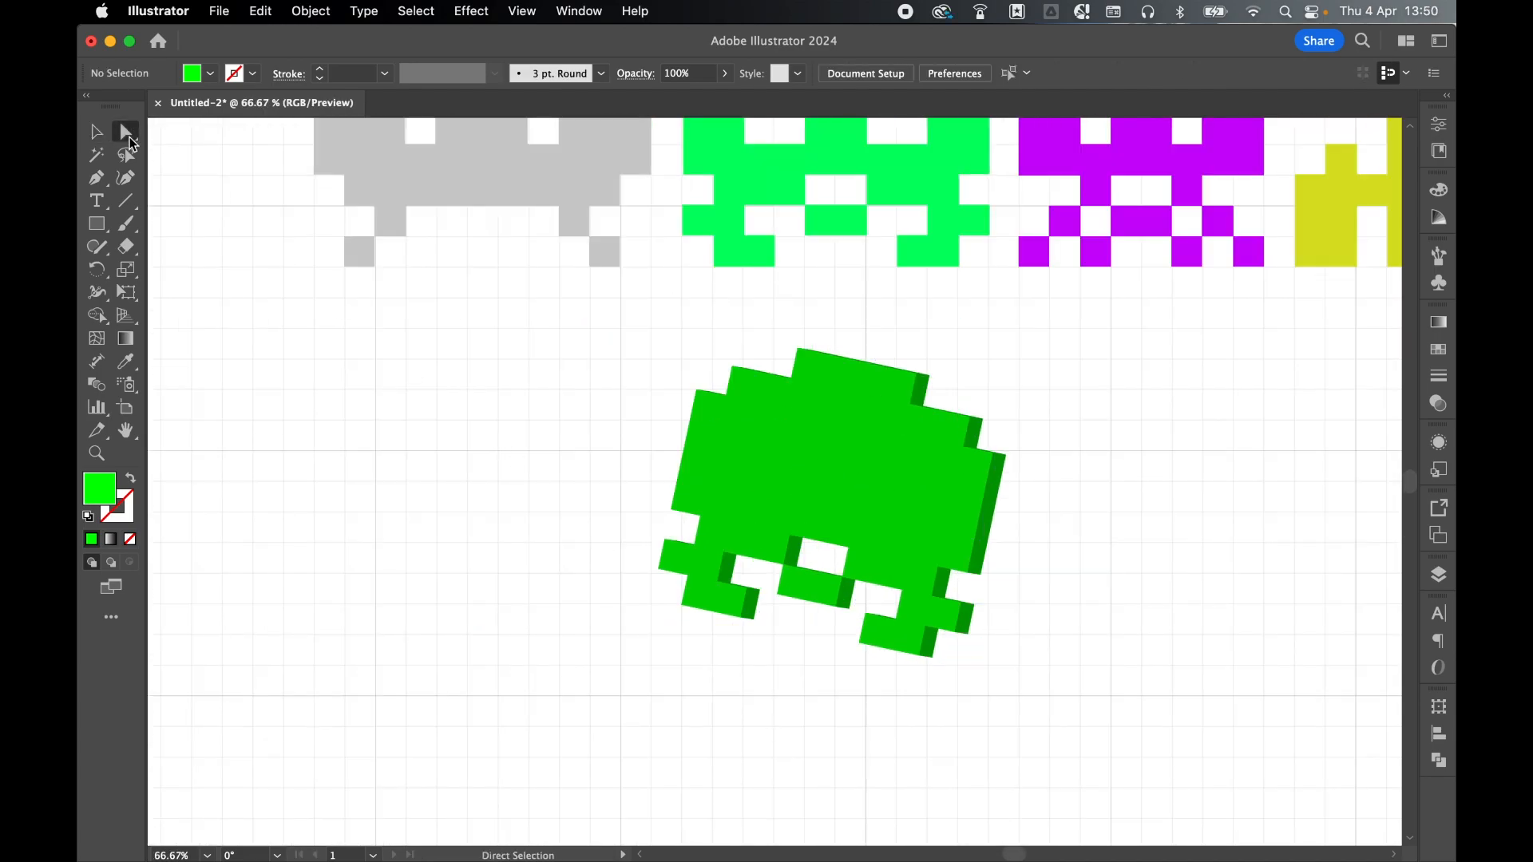
{"action": "left_click", "coordinate": [795, 498]}
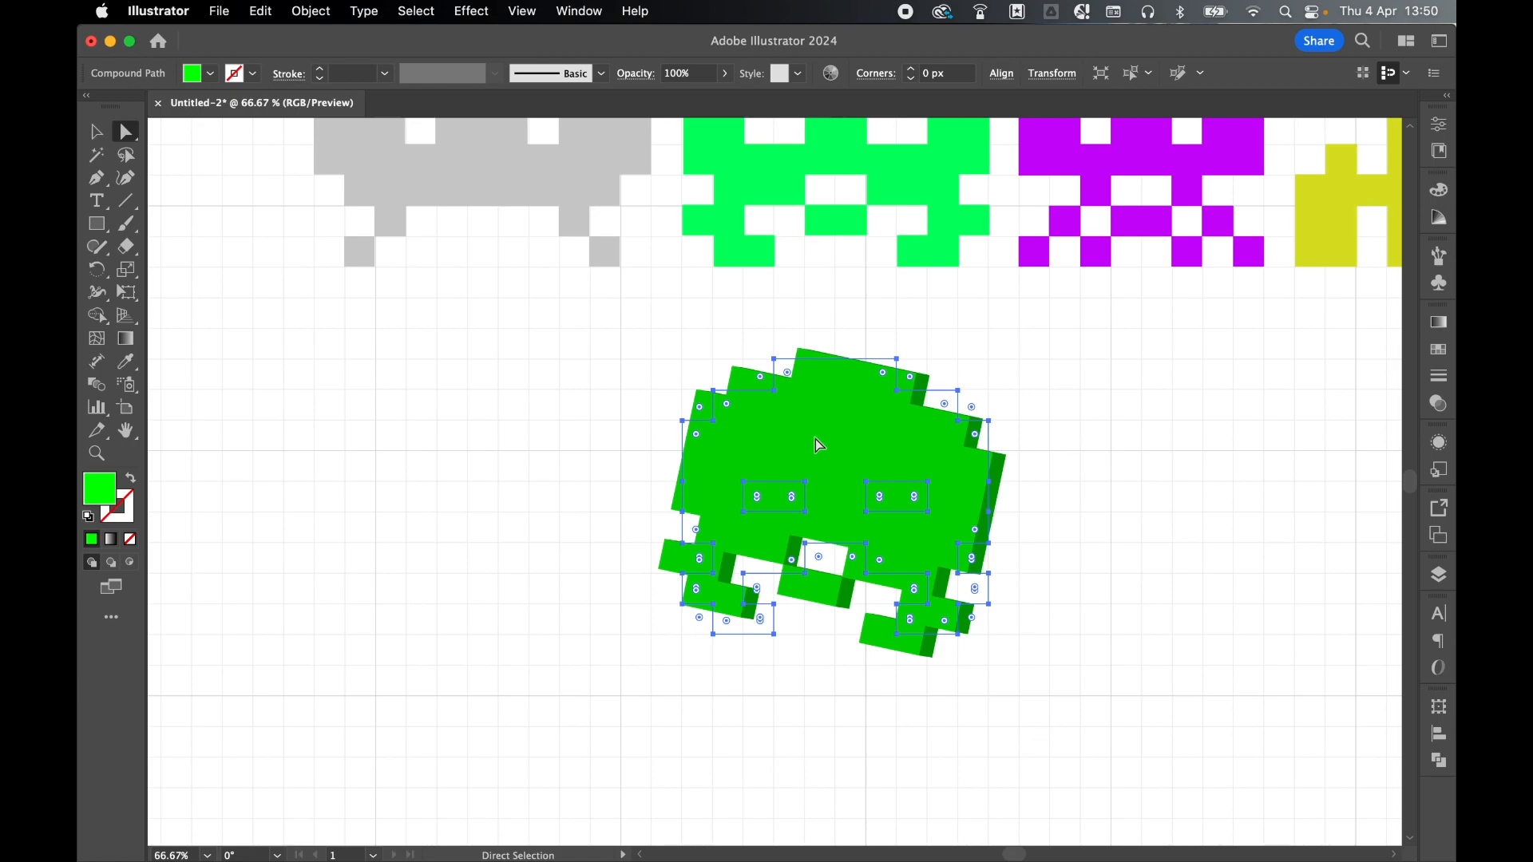
{"action": "left_click", "coordinate": [743, 482]}
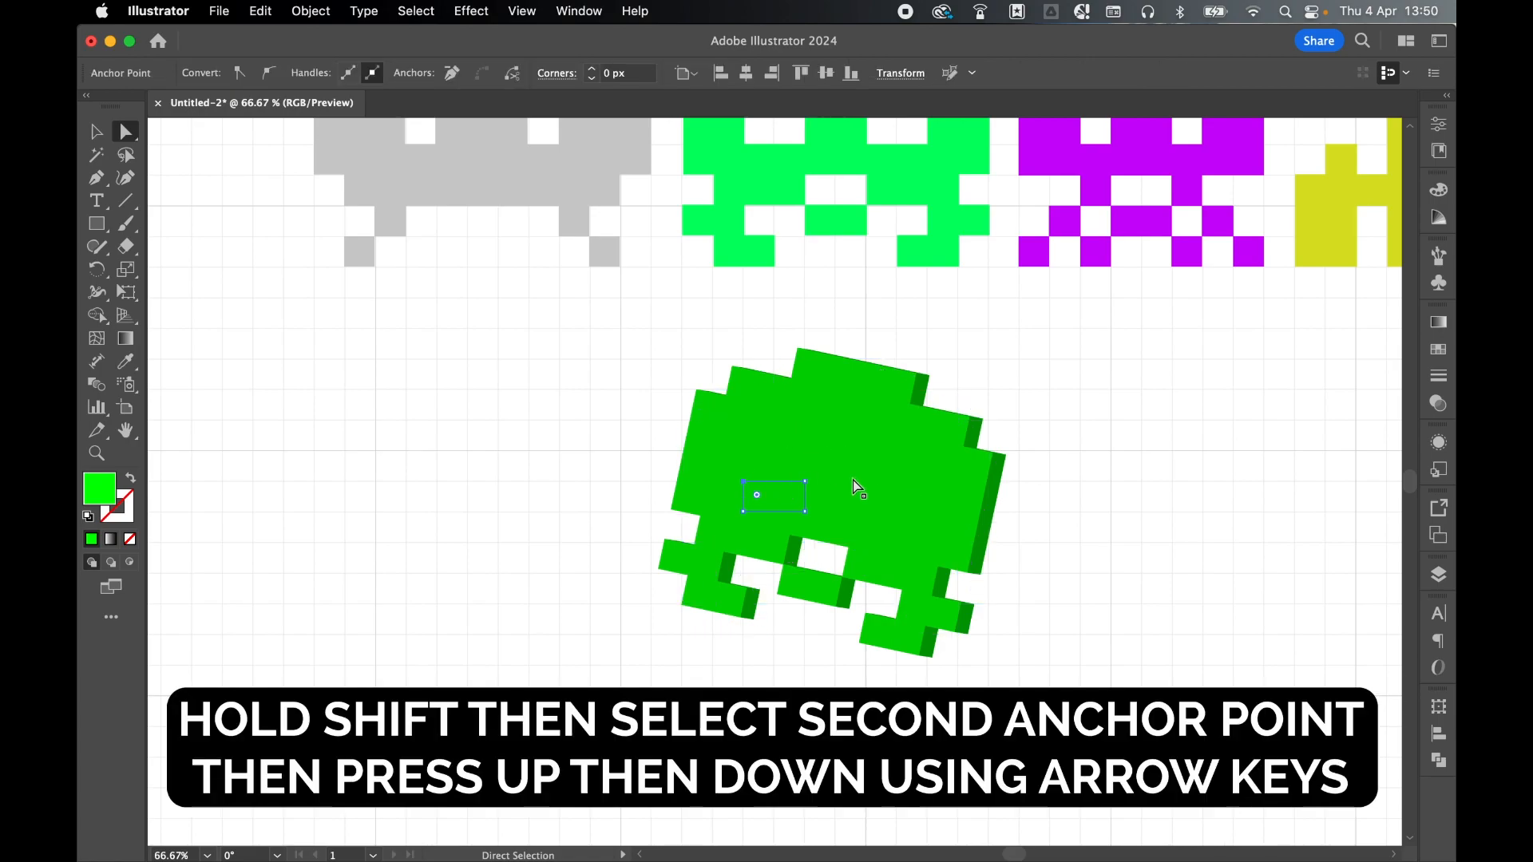
{"action": "left_click", "coordinate": [805, 480], "text": "shift"}
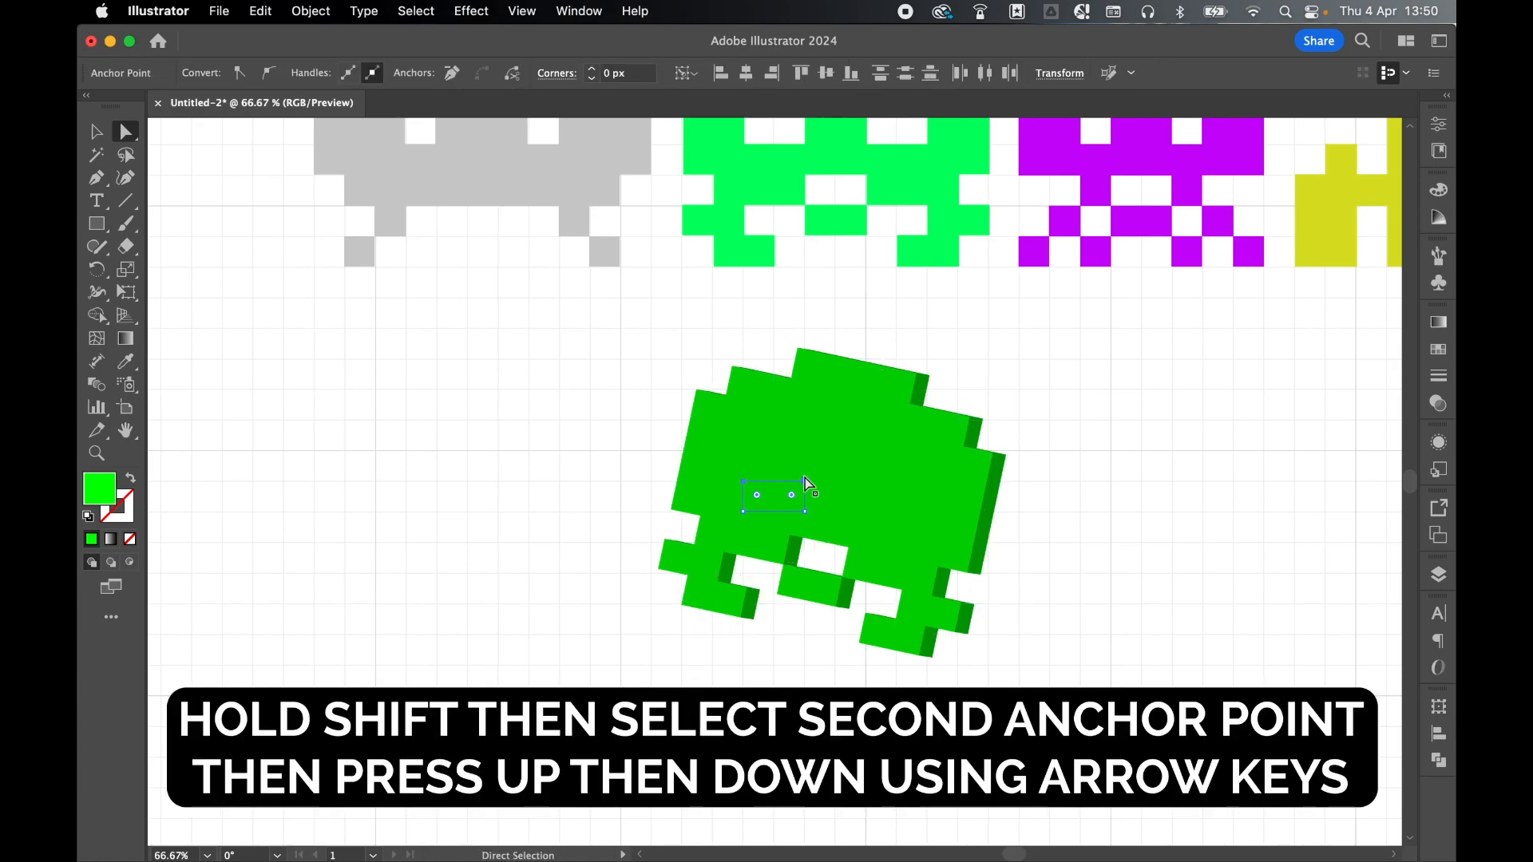
{"action": "key", "text": "Up"}
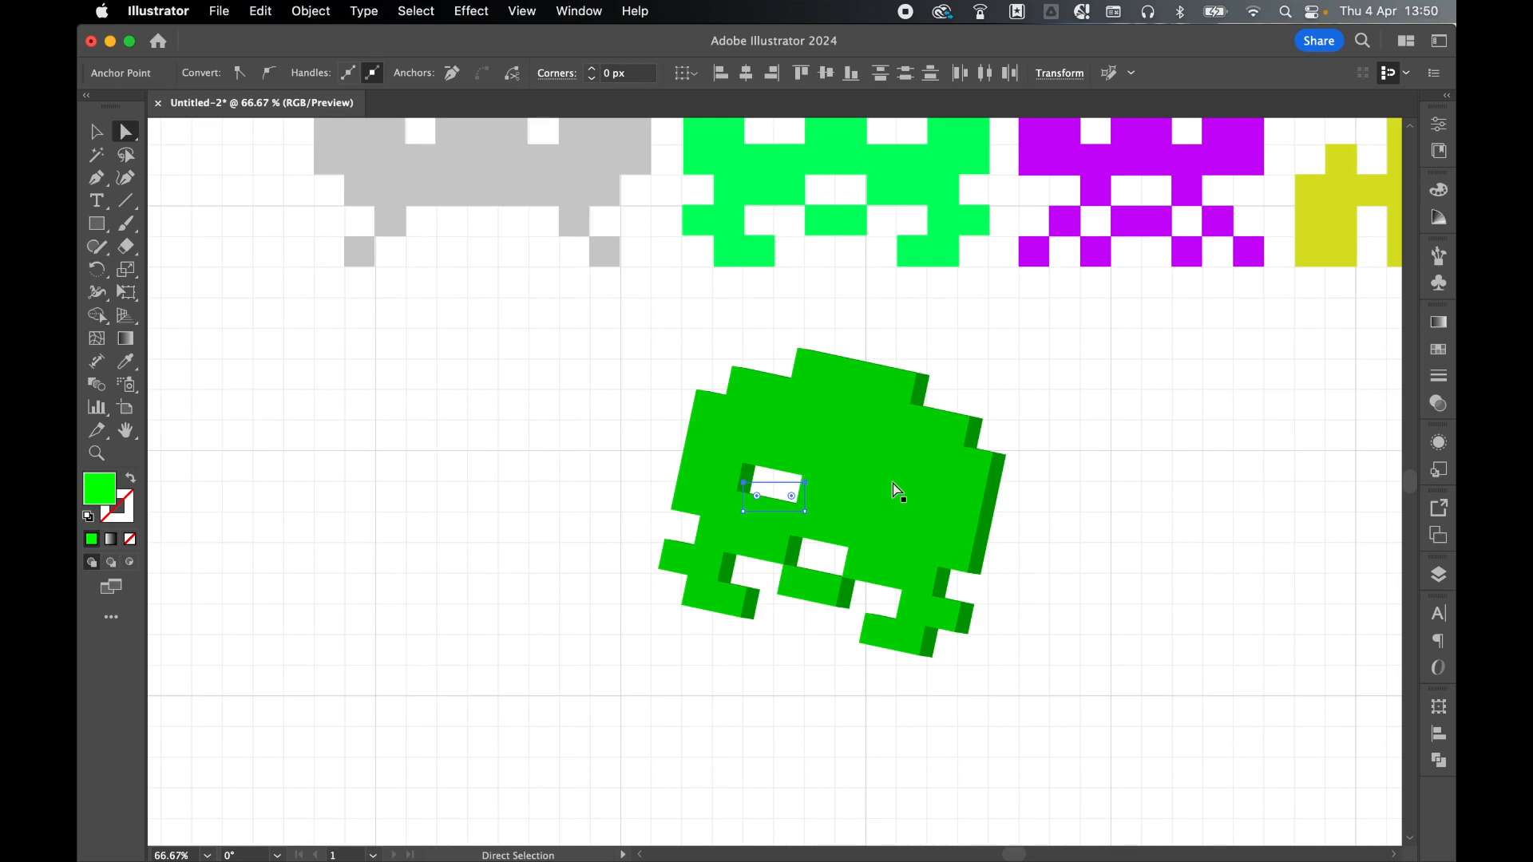
{"action": "left_click", "coordinate": [869, 487]}
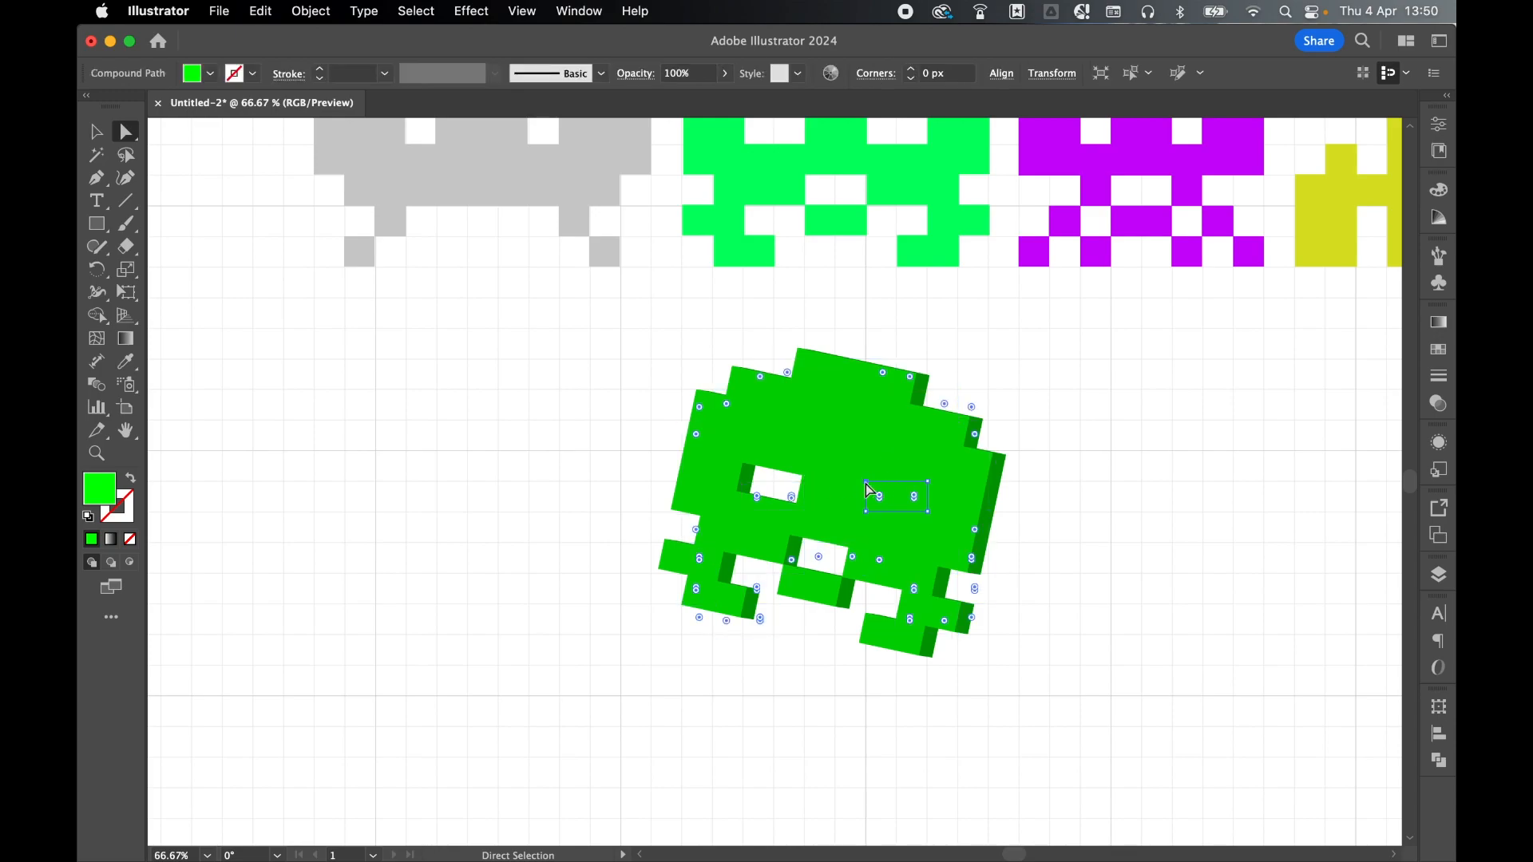
{"action": "left_click", "coordinate": [929, 483]}
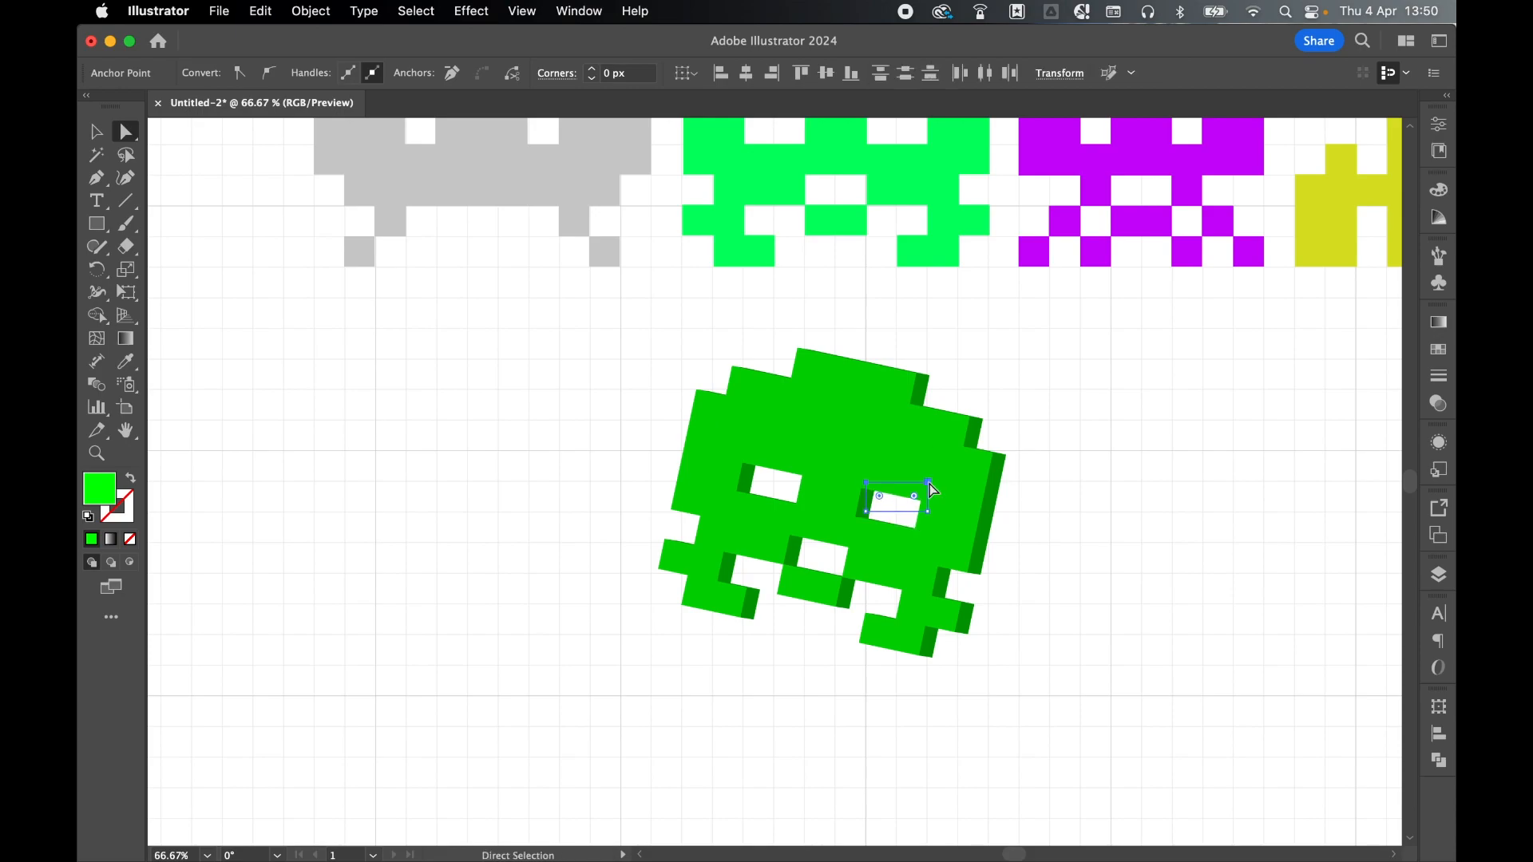
Move the whole 3D invader to the left to free space beside it on the artboard
{"action": "left_click", "coordinate": [96, 131]}
{"action": "left_click", "coordinate": [872, 444]}
{"action": "left_click_drag", "start_coordinate": [827, 452], "coordinate": [612, 454]}
{"action": "key", "text": "super+minus"}
{"action": "key", "text": "super+minus"}
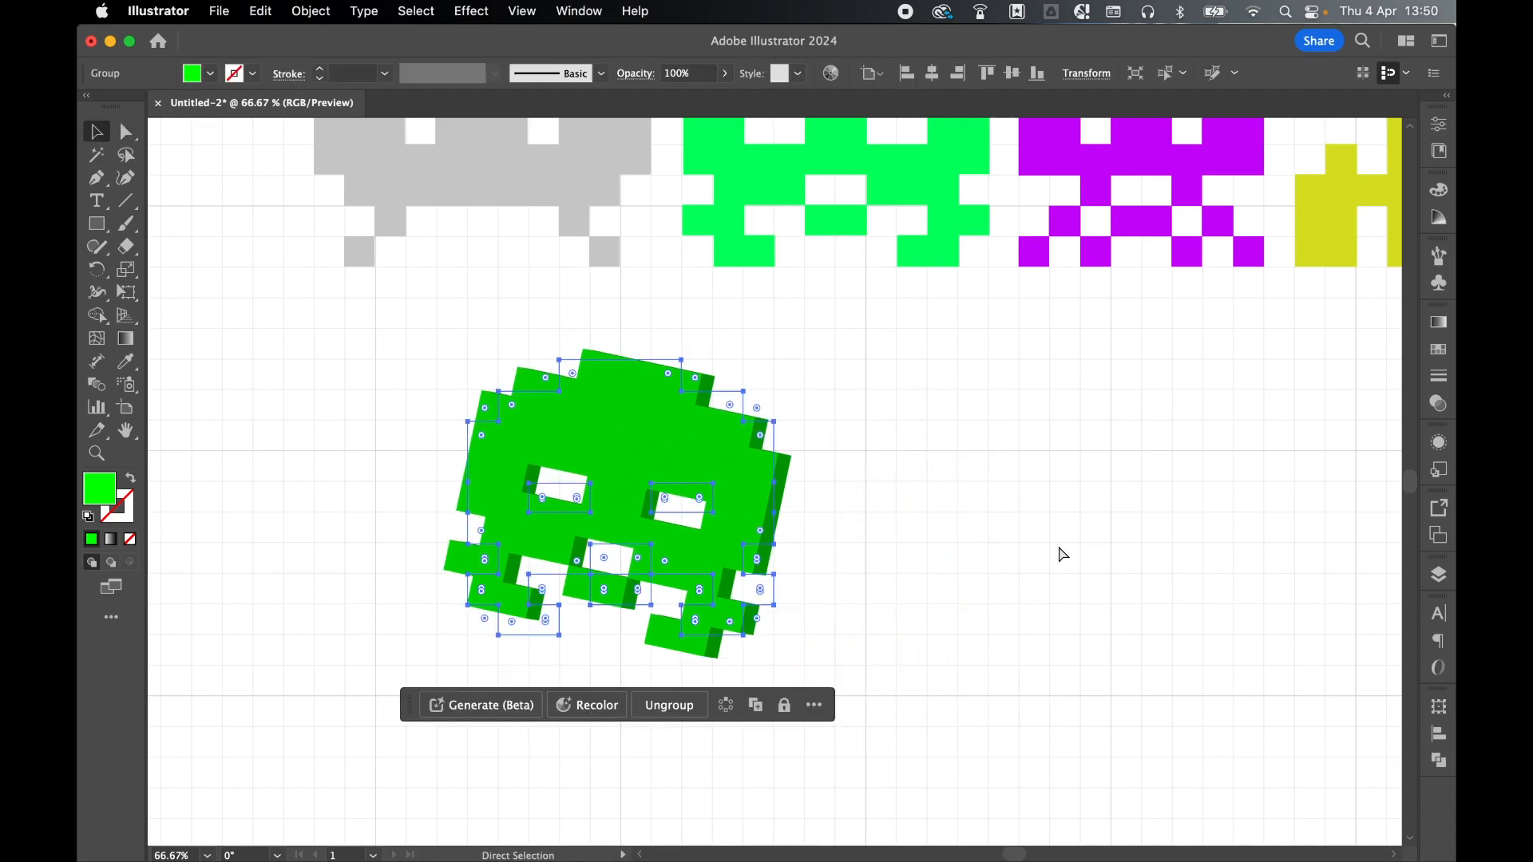
{"action": "scroll", "coordinate": [1059, 548], "scroll_direction": "right", "scroll_amount": 3}
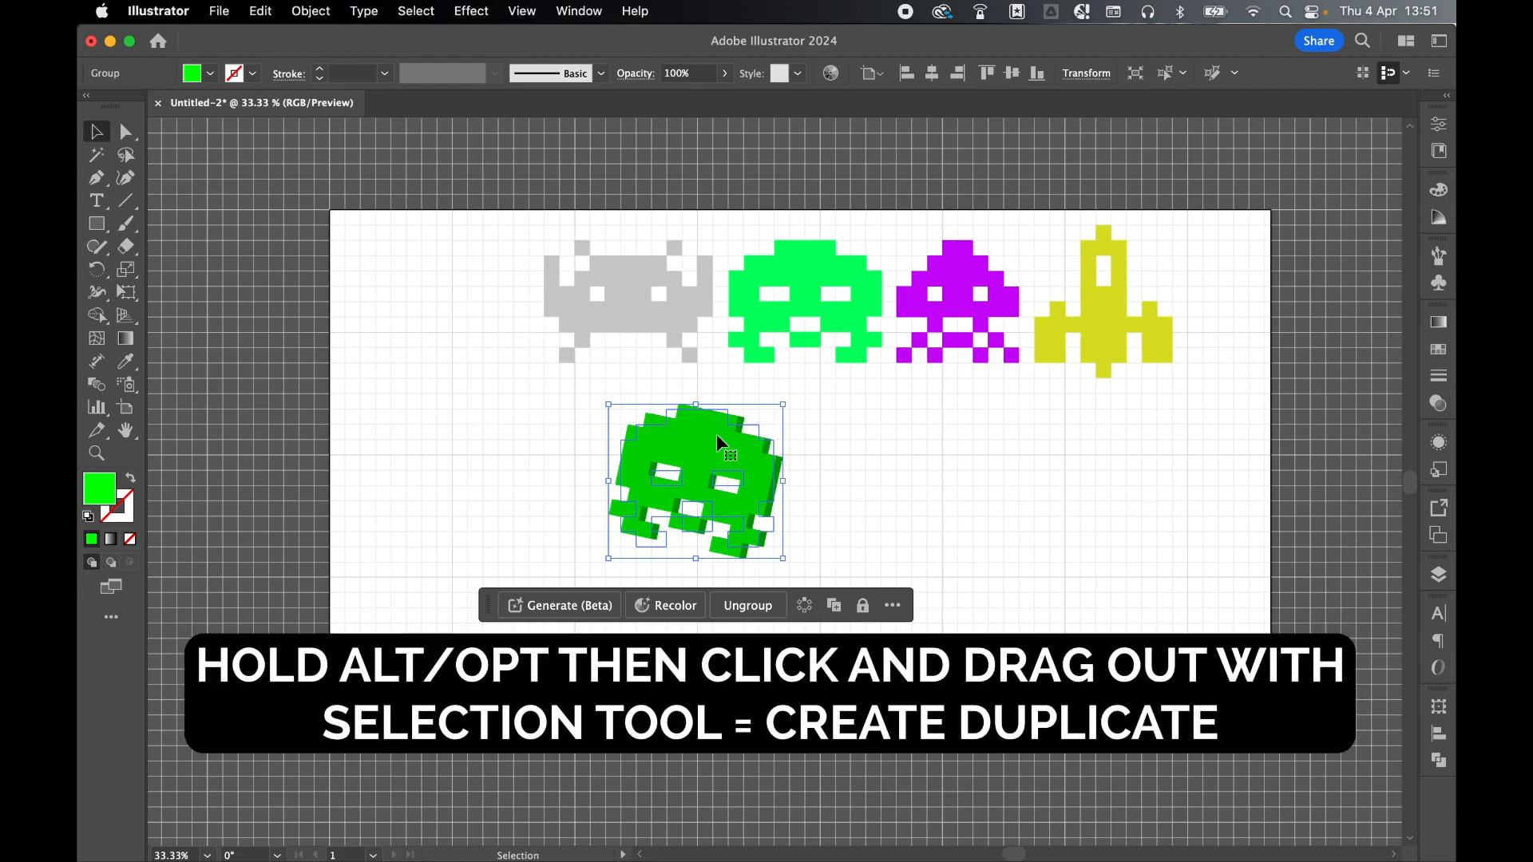
Duplicate the green 3D invader into the free space on its right and fill the copy with orange
{"action": "left_click_drag", "start_coordinate": [689, 444], "coordinate": [908, 443]}
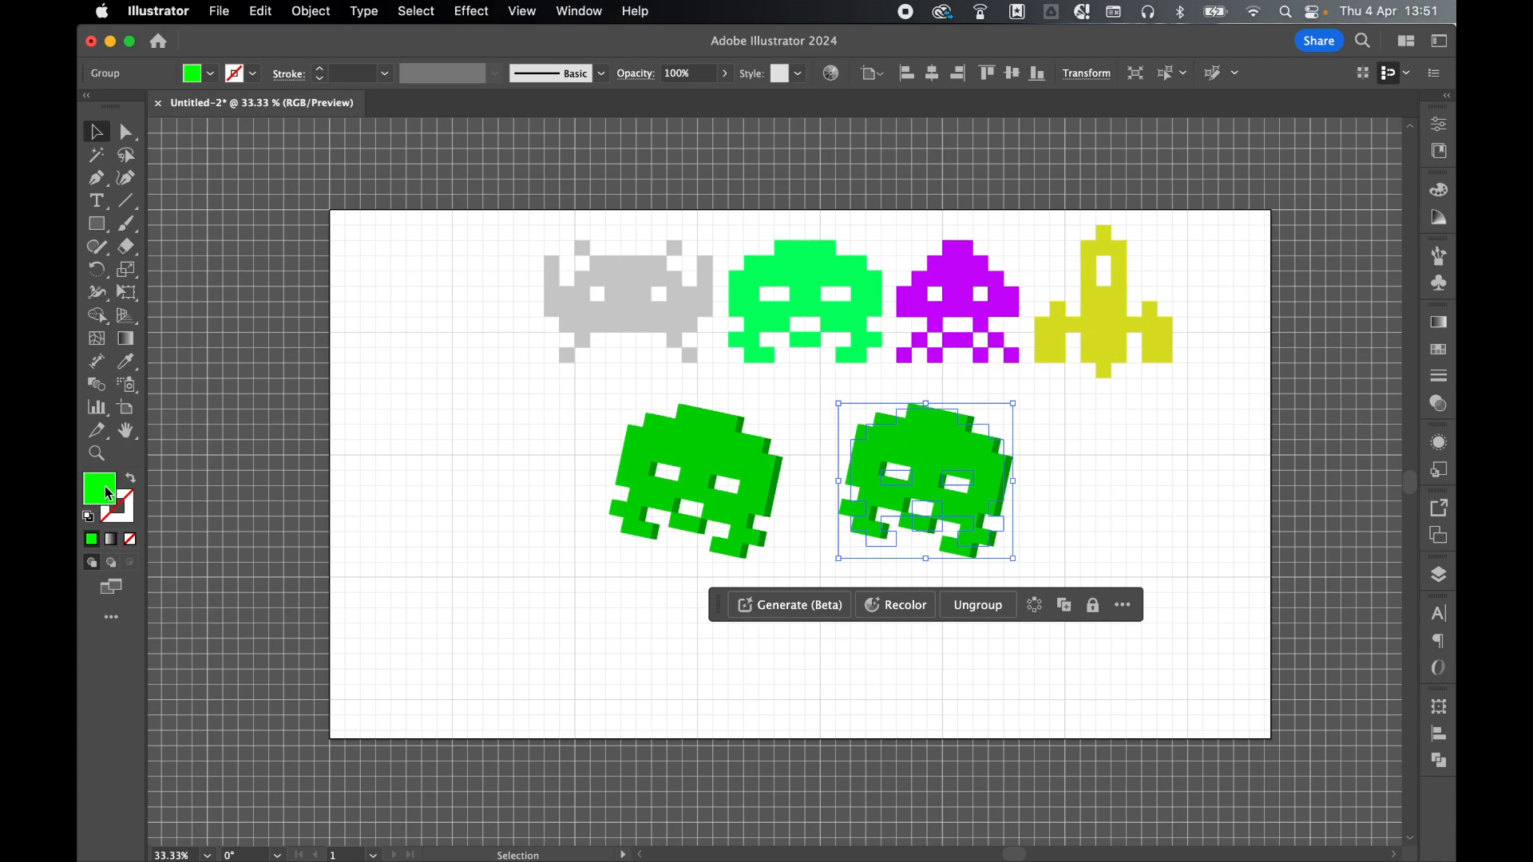
{"action": "left_click", "coordinate": [1439, 349]}
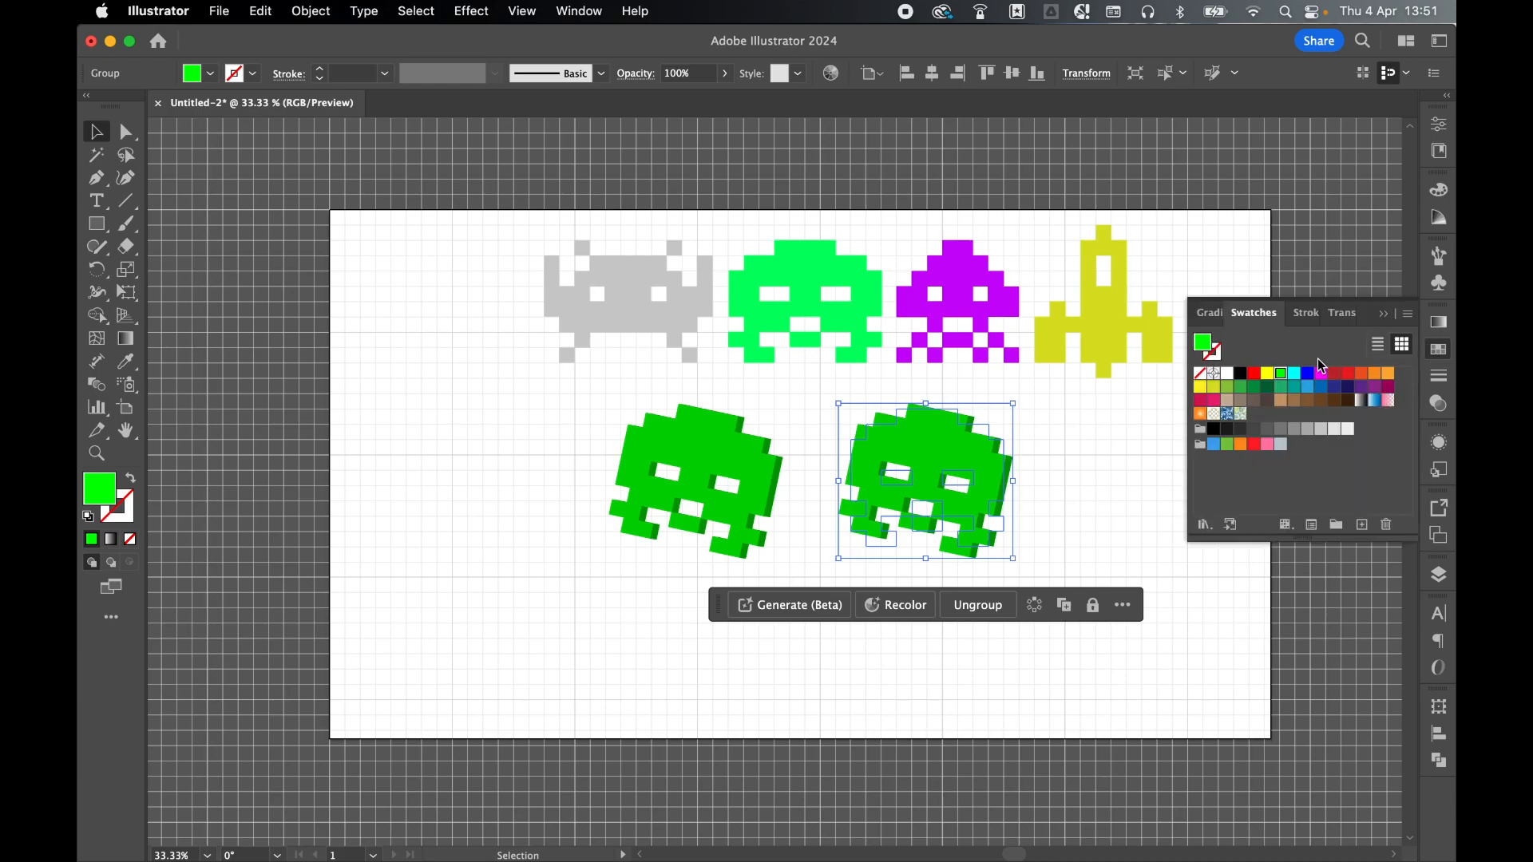
{"action": "left_click", "coordinate": [1335, 373]}
{"action": "left_click", "coordinate": [1371, 374]}
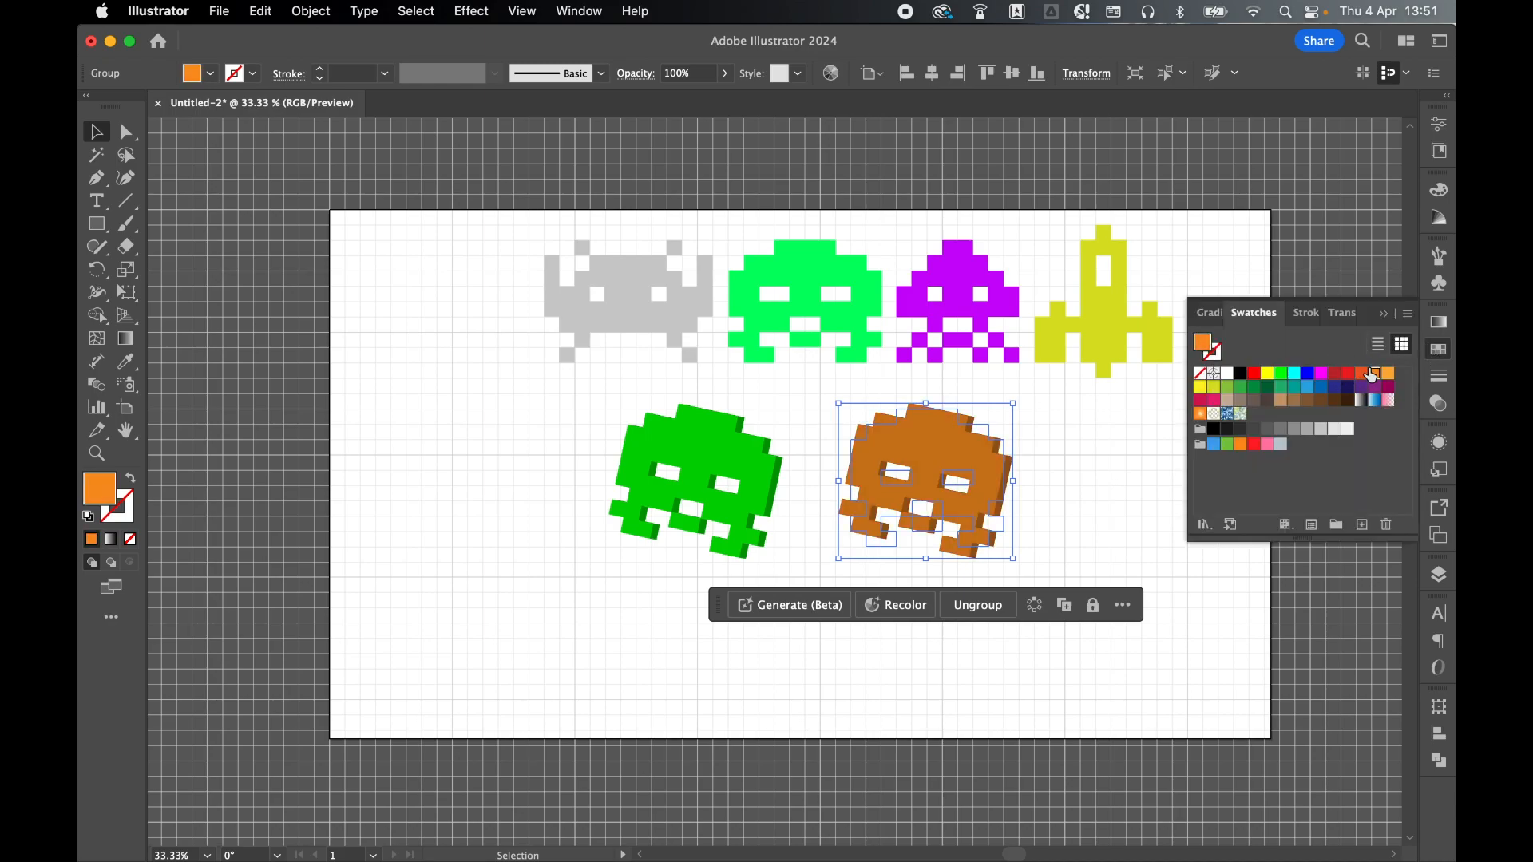
{"action": "left_click", "coordinate": [1438, 351]}
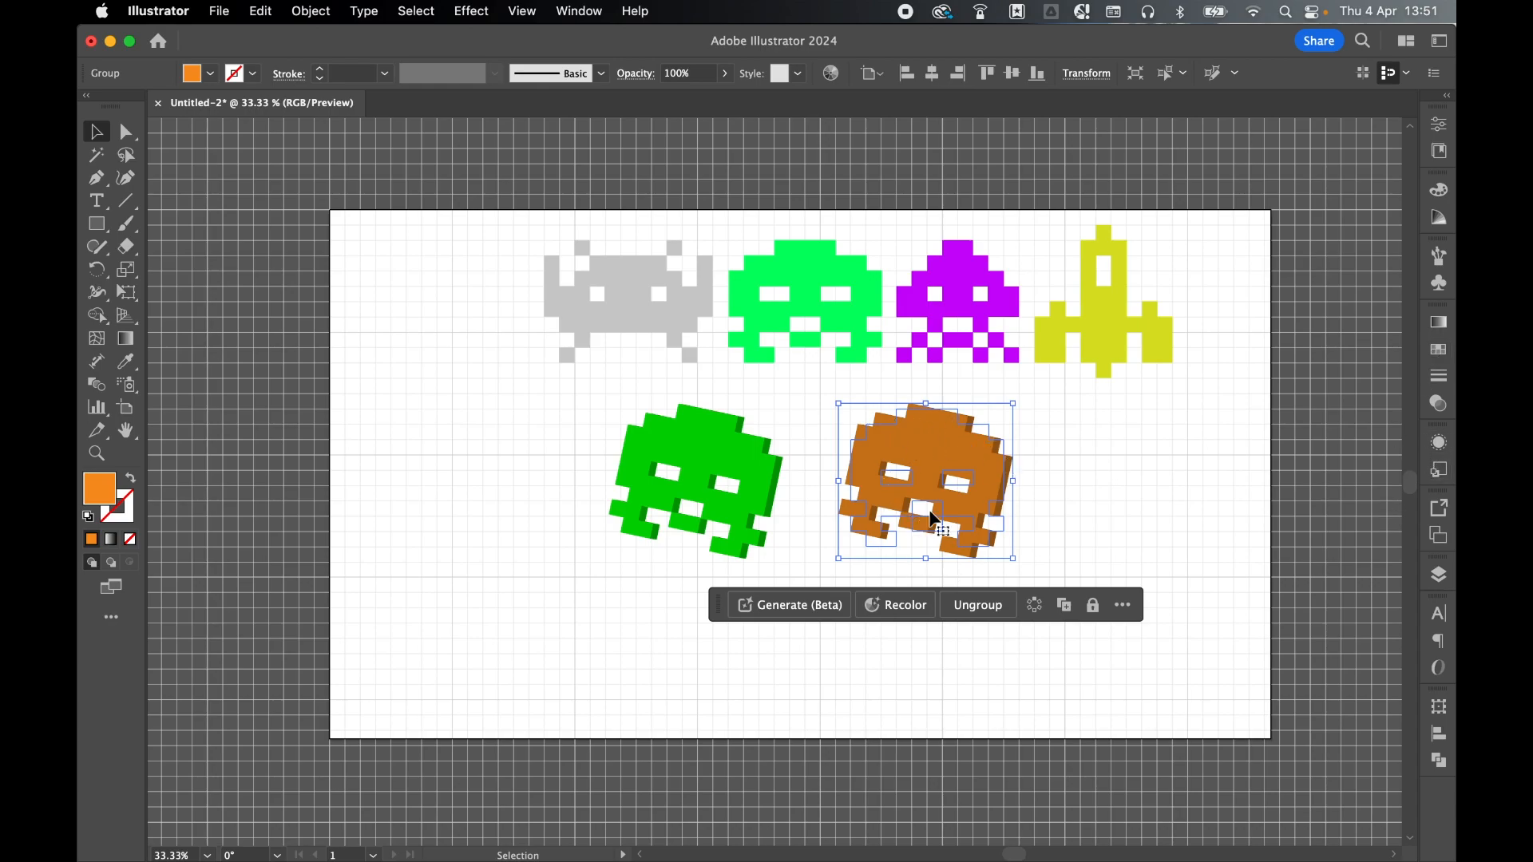
Toggle the orange copy's 3D Extrude & Bevel (Classic) effect off and on, then edit its rotation to 28°, -24° and -9°
{"action": "left_click", "coordinate": [1440, 444]}
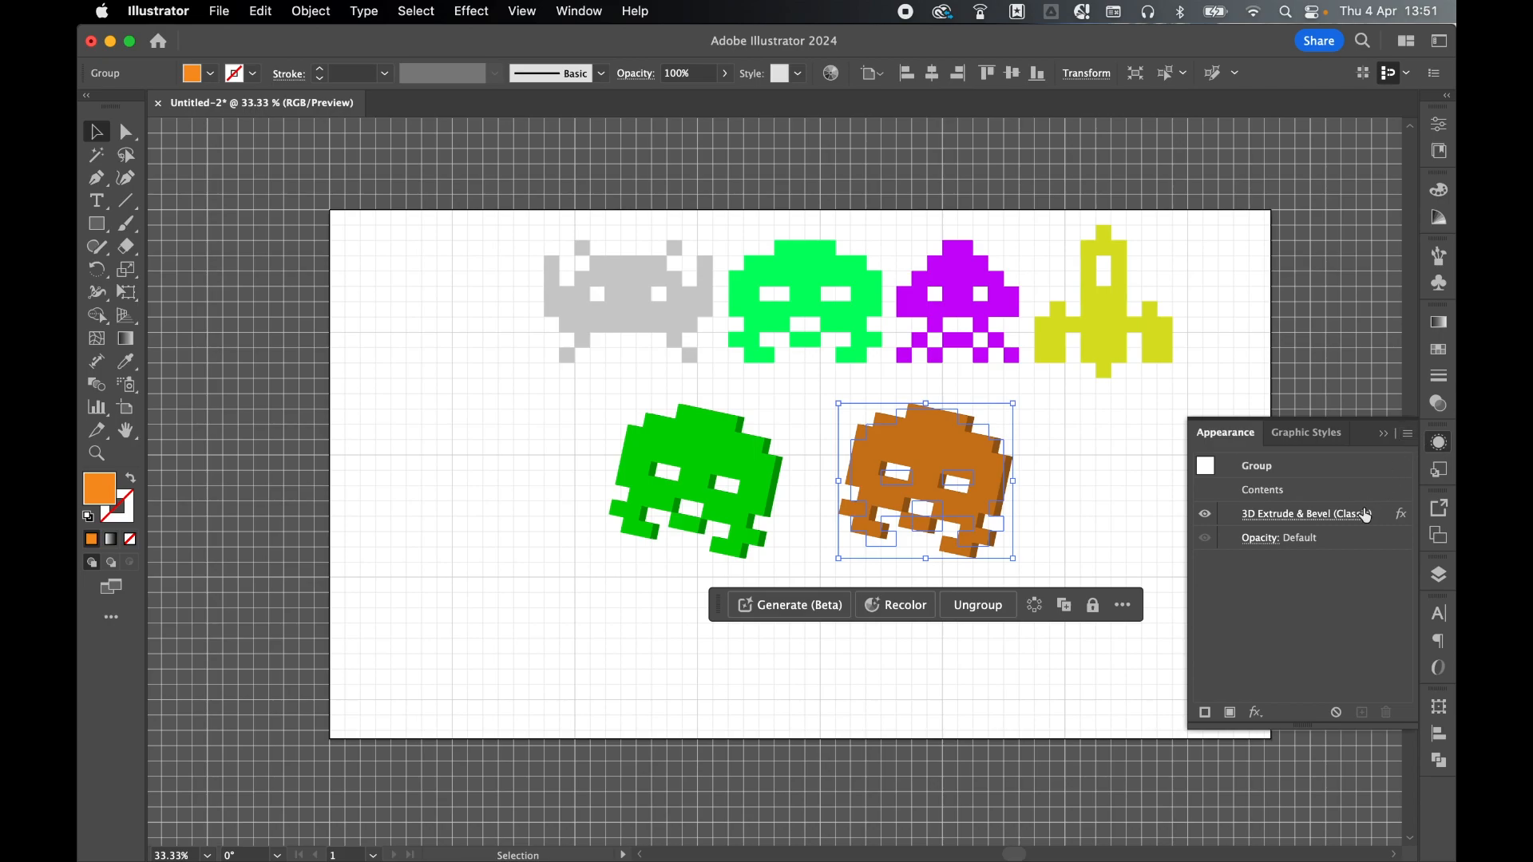
{"action": "left_click", "coordinate": [1205, 515]}
{"action": "left_click", "coordinate": [1206, 515]}
{"action": "left_click", "coordinate": [1290, 521]}
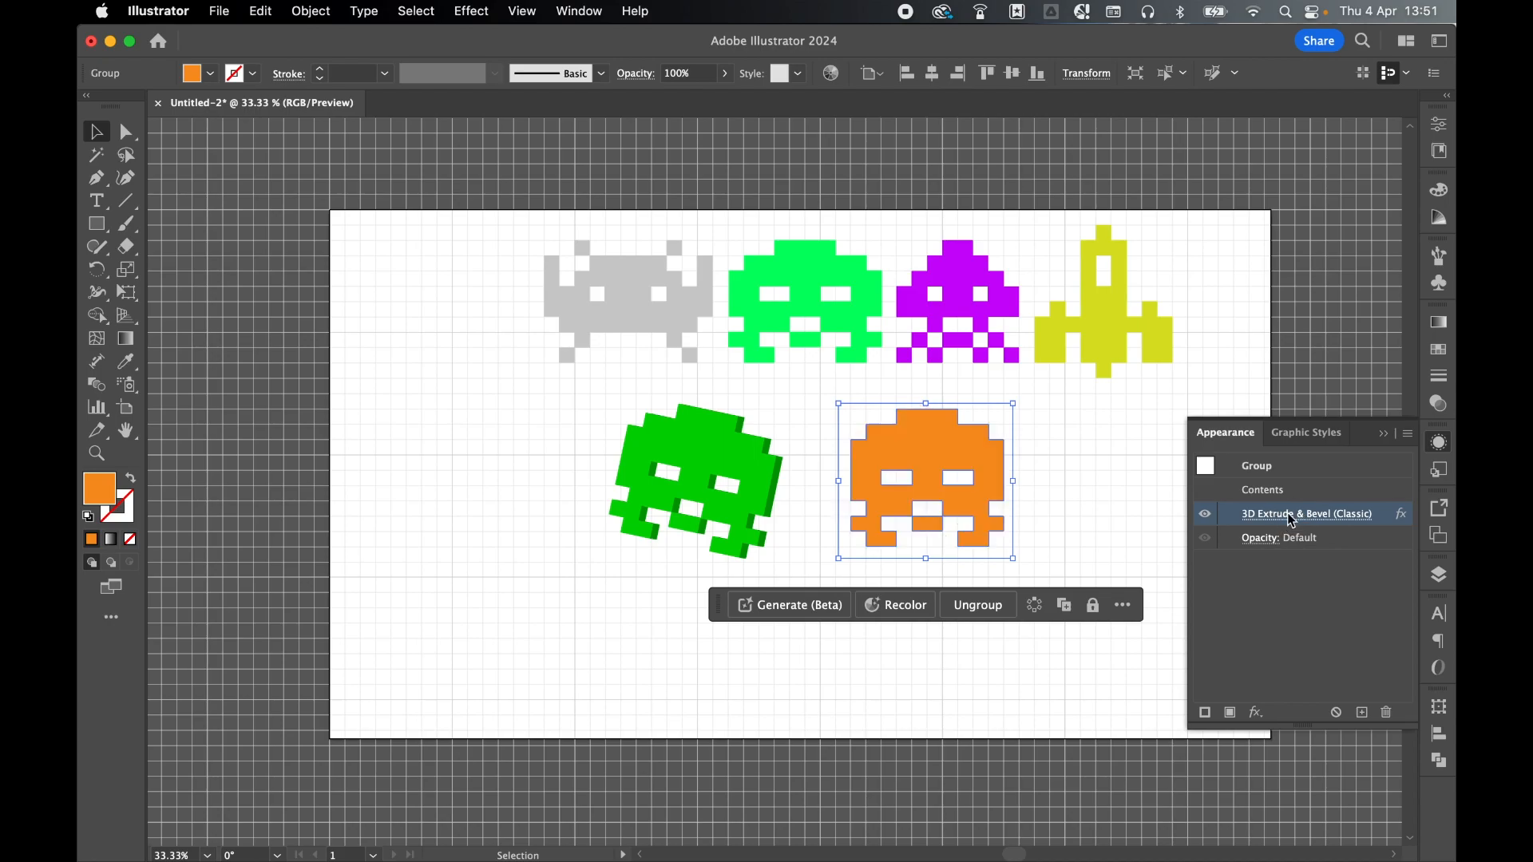
{"action": "left_click_drag", "start_coordinate": [1172, 34], "coordinate": [533, 108]}
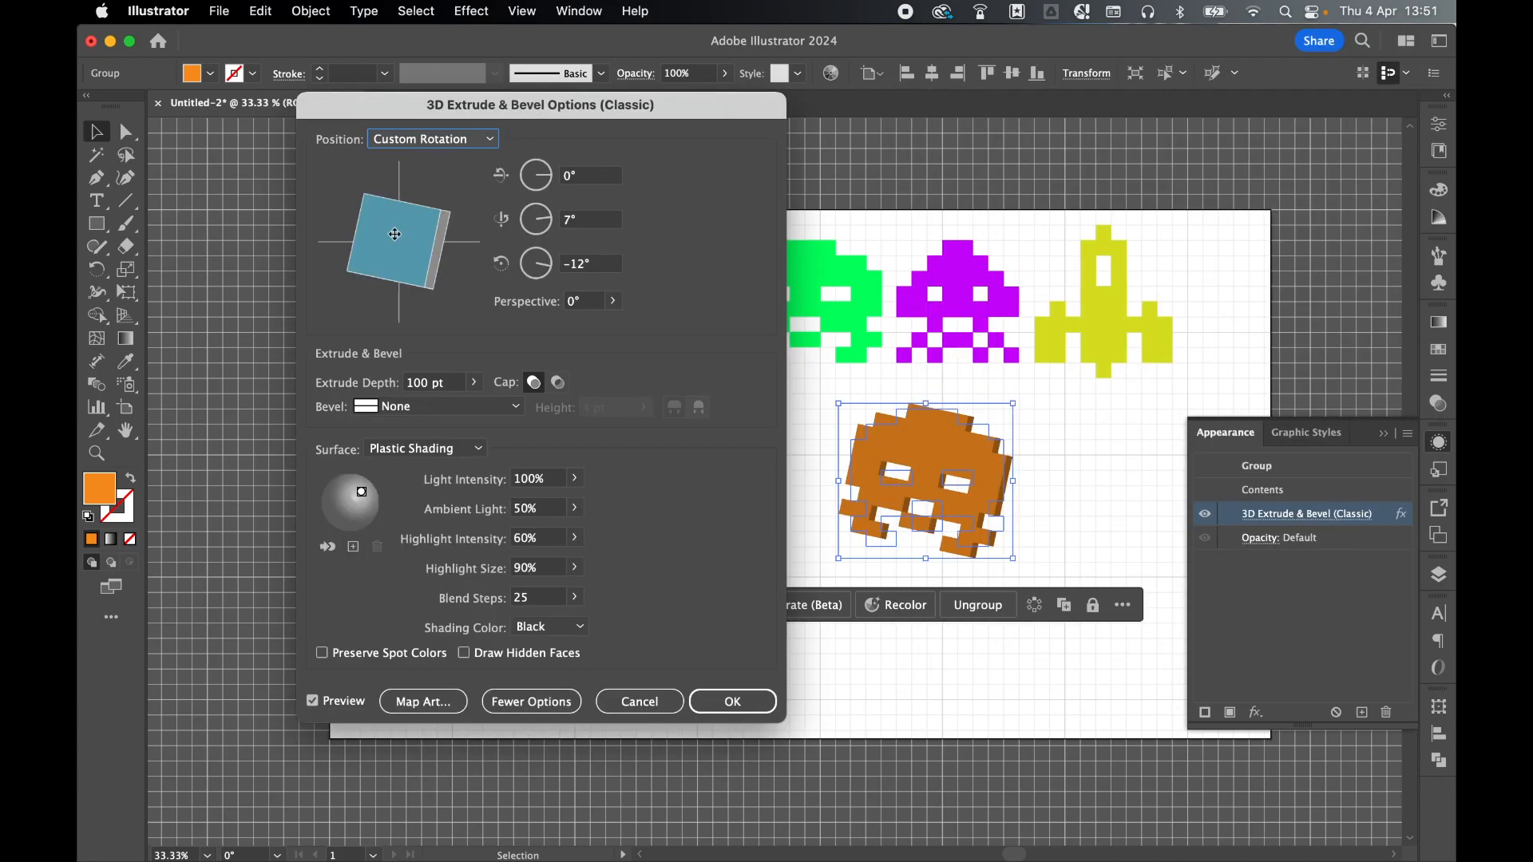
{"action": "mouse_move", "coordinate": [431, 238]}
{"action": "left_mouse_down"}
{"action": "mouse_move", "coordinate": [437, 219]}
{"action": "mouse_move", "coordinate": [448, 230]}
{"action": "left_mouse_up"}
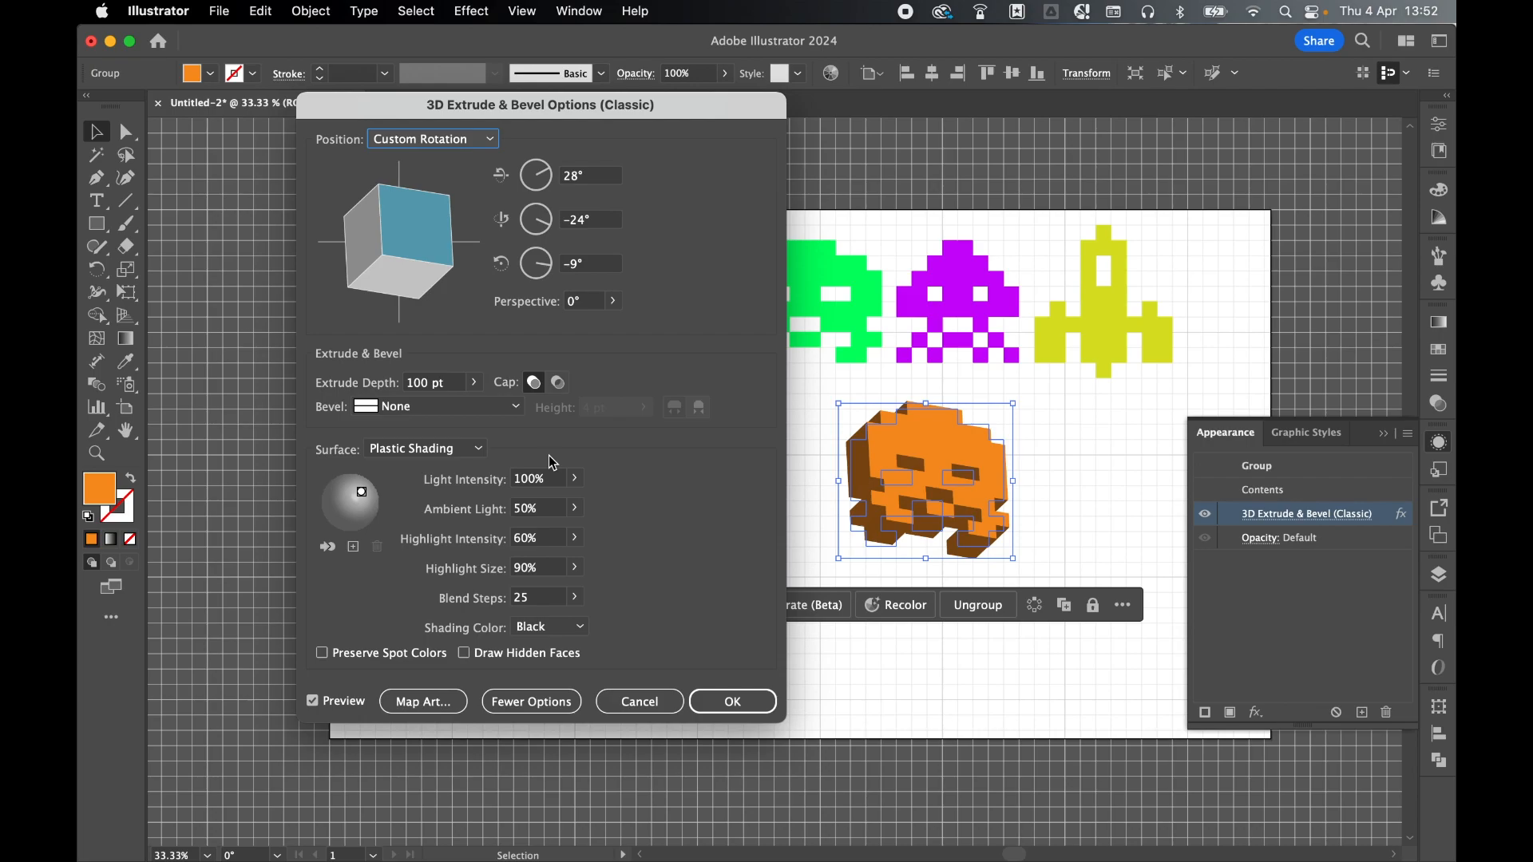
{"action": "left_click", "coordinate": [731, 704]}
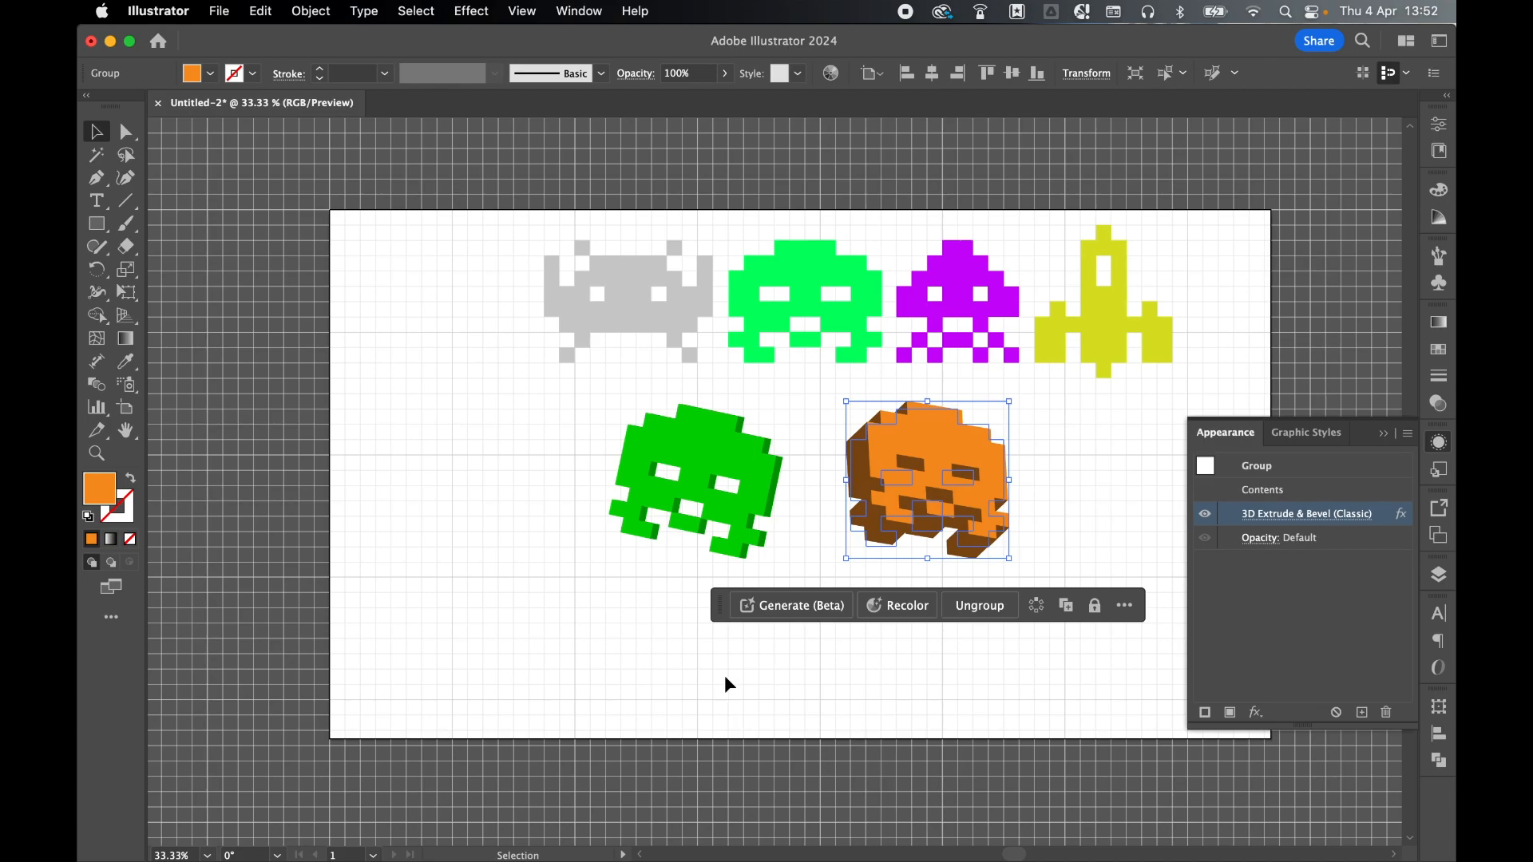
{"action": "left_click", "coordinate": [725, 674]}
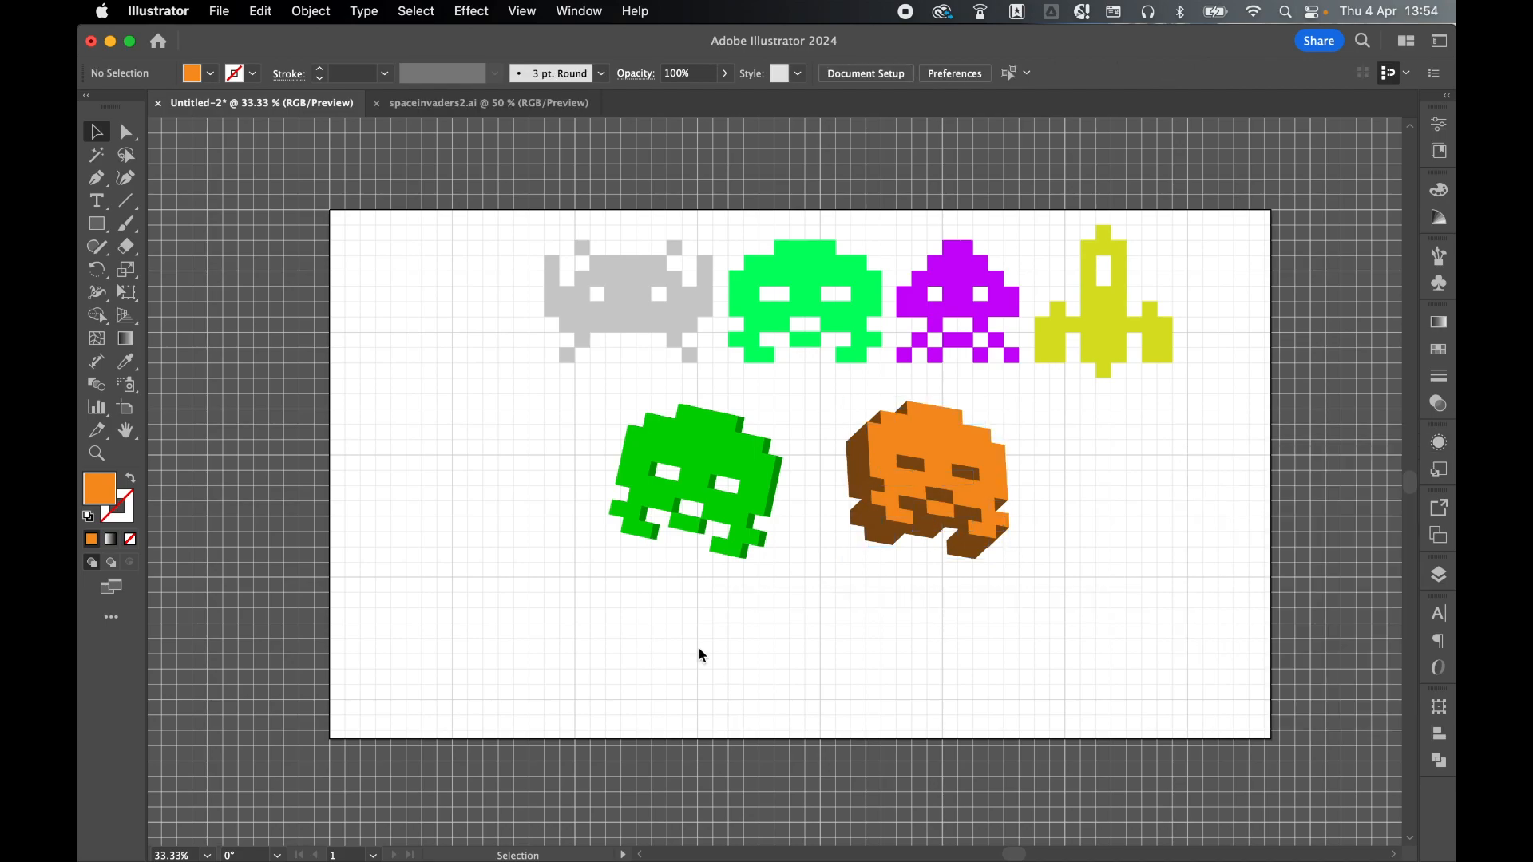
Draw a black rectangle covering the whole artboard and send it to the back behind the sprites
{"action": "left_click", "coordinate": [1438, 349]}
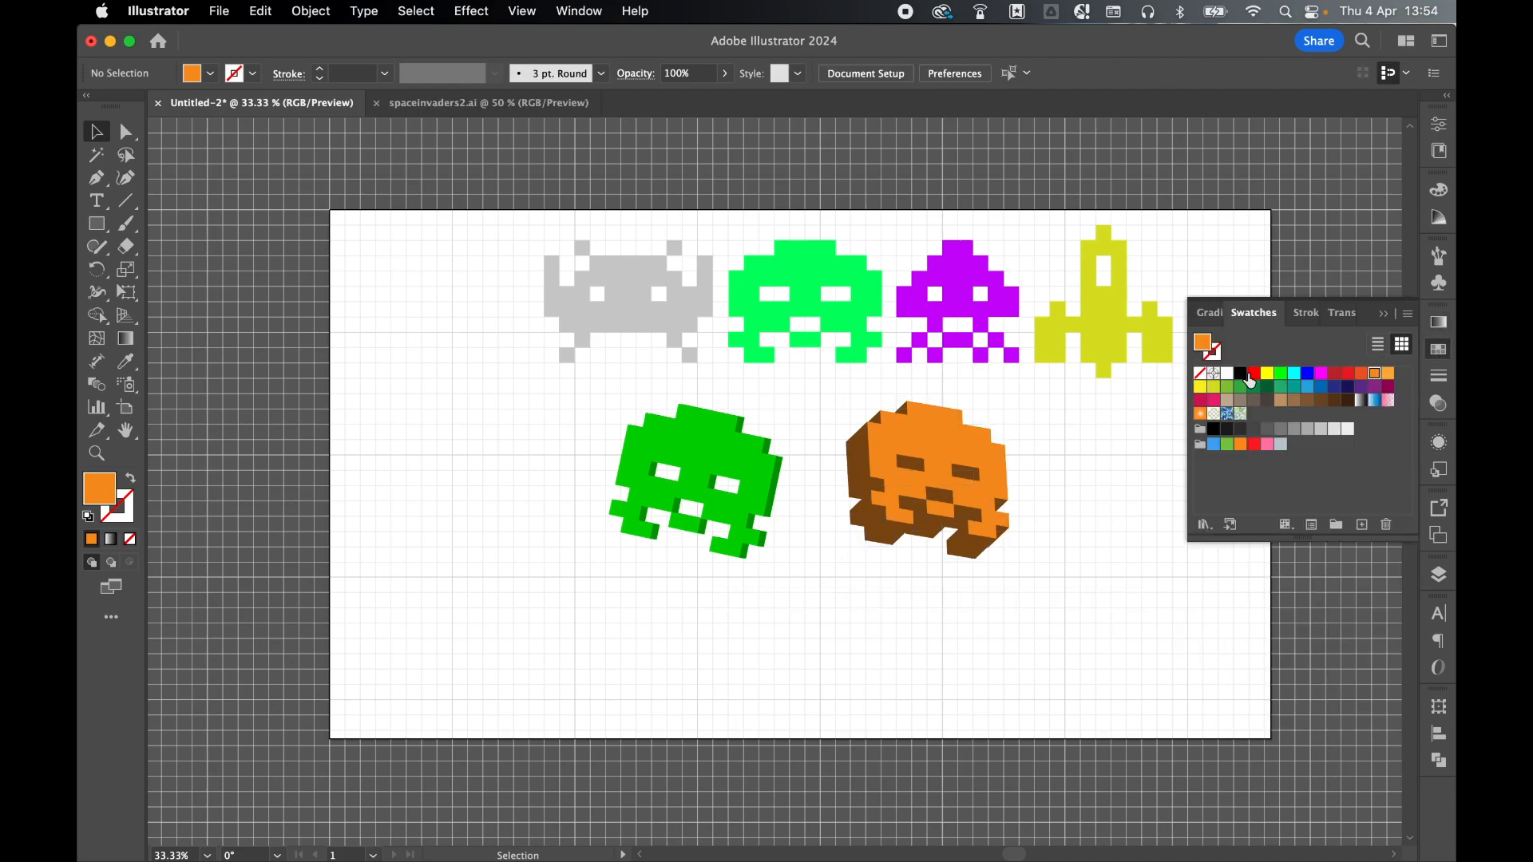
{"action": "left_click", "coordinate": [1242, 374]}
{"action": "left_click", "coordinate": [1438, 349]}
{"action": "left_click", "coordinate": [110, 229]}
{"action": "mouse_move", "coordinate": [330, 210]}
{"action": "left_mouse_down"}
{"action": "mouse_move", "coordinate": [794, 438]}
{"action": "mouse_move", "coordinate": [772, 402]}
{"action": "mouse_move", "coordinate": [1186, 725]}
{"action": "mouse_move", "coordinate": [1243, 720]}
{"action": "mouse_move", "coordinate": [1104, 683]}
{"action": "mouse_move", "coordinate": [1158, 739]}
{"action": "mouse_move", "coordinate": [1272, 739]}
{"action": "left_mouse_up"}
{"action": "right_click", "coordinate": [1056, 551]}
{"action": "mouse_move", "coordinate": [1149, 758]}
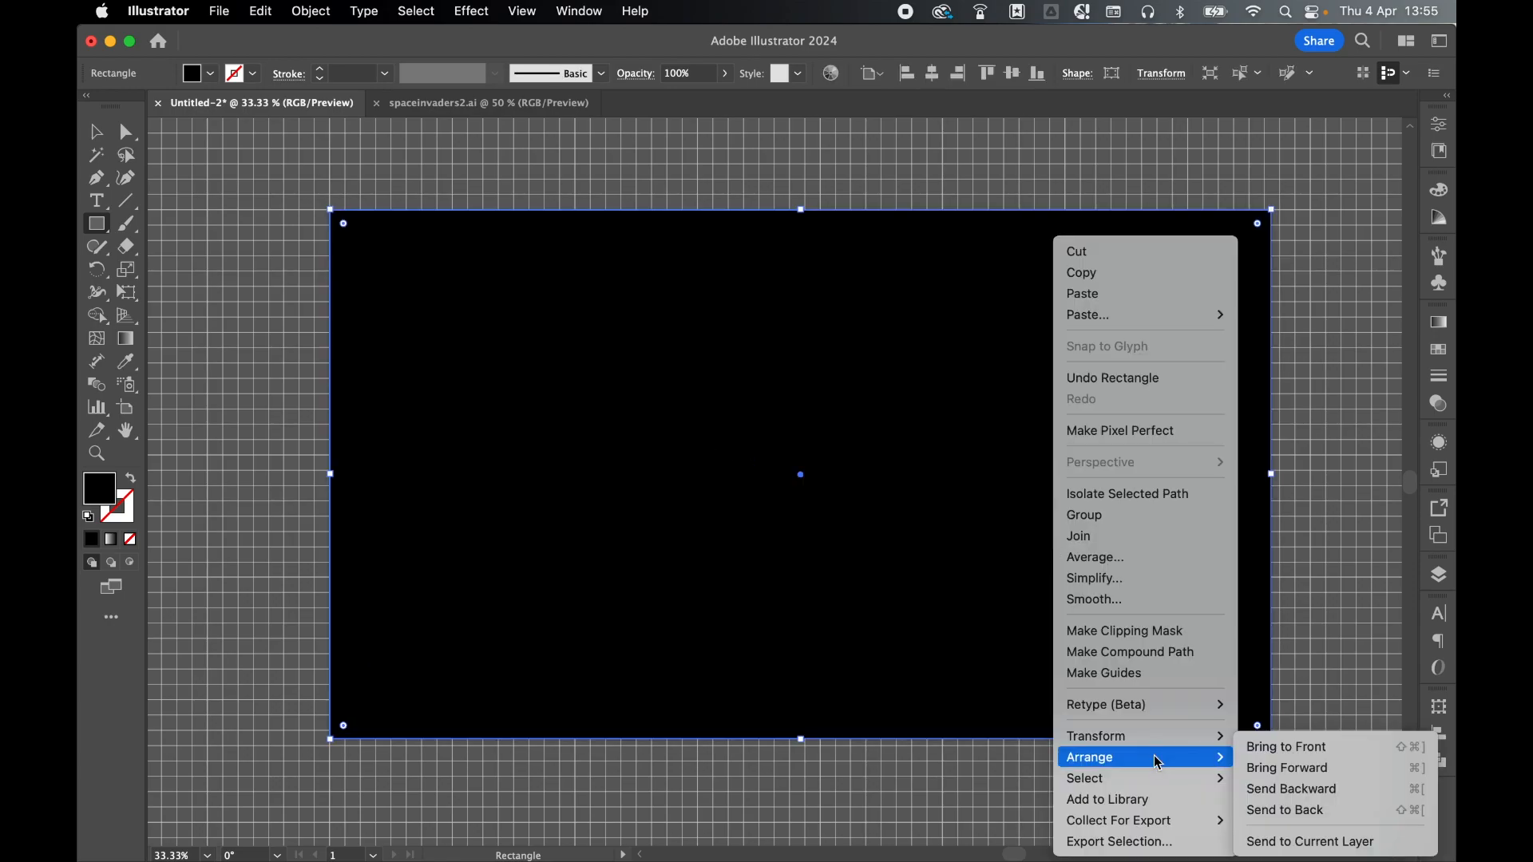
{"action": "left_click", "coordinate": [1322, 809]}
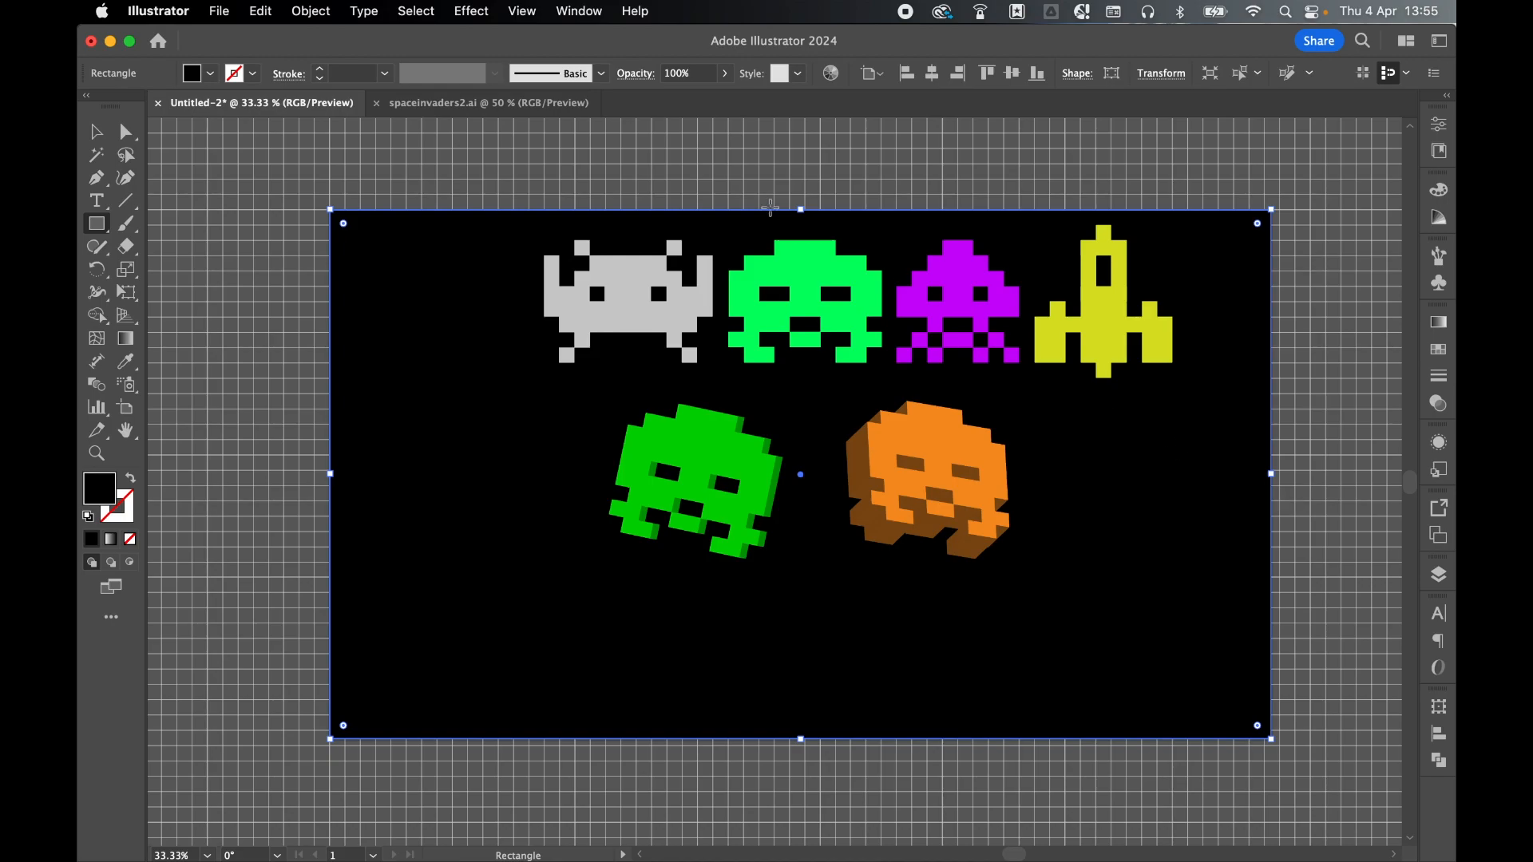
Switch to the spaceinvaders2.ai document and review the 3D Extrude & Bevel settings of the grey invader above the Ai logo
{"action": "left_click", "coordinate": [481, 106]}
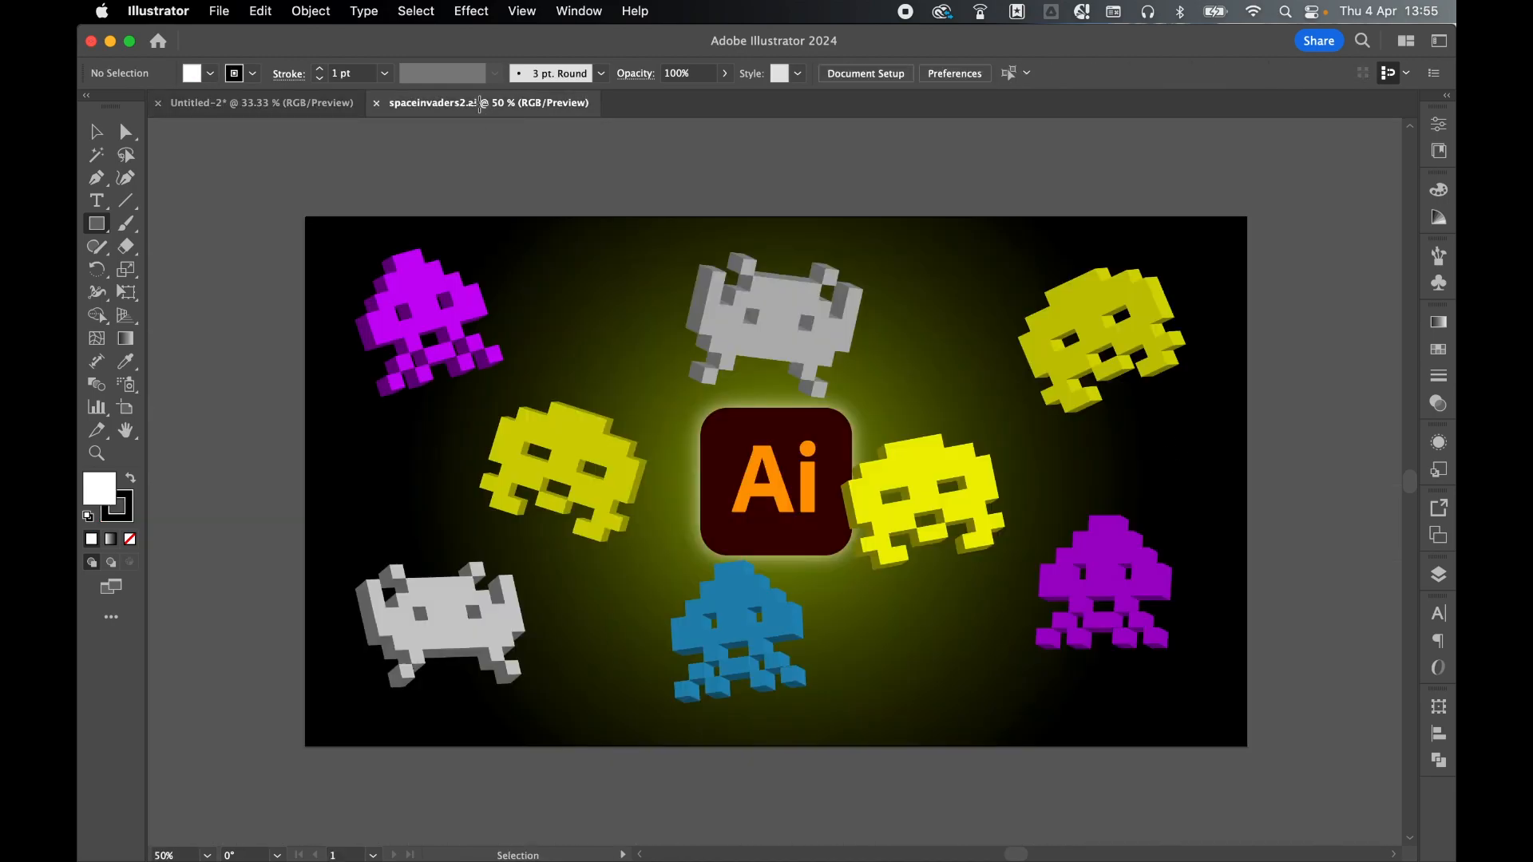
{"action": "key", "text": "v"}
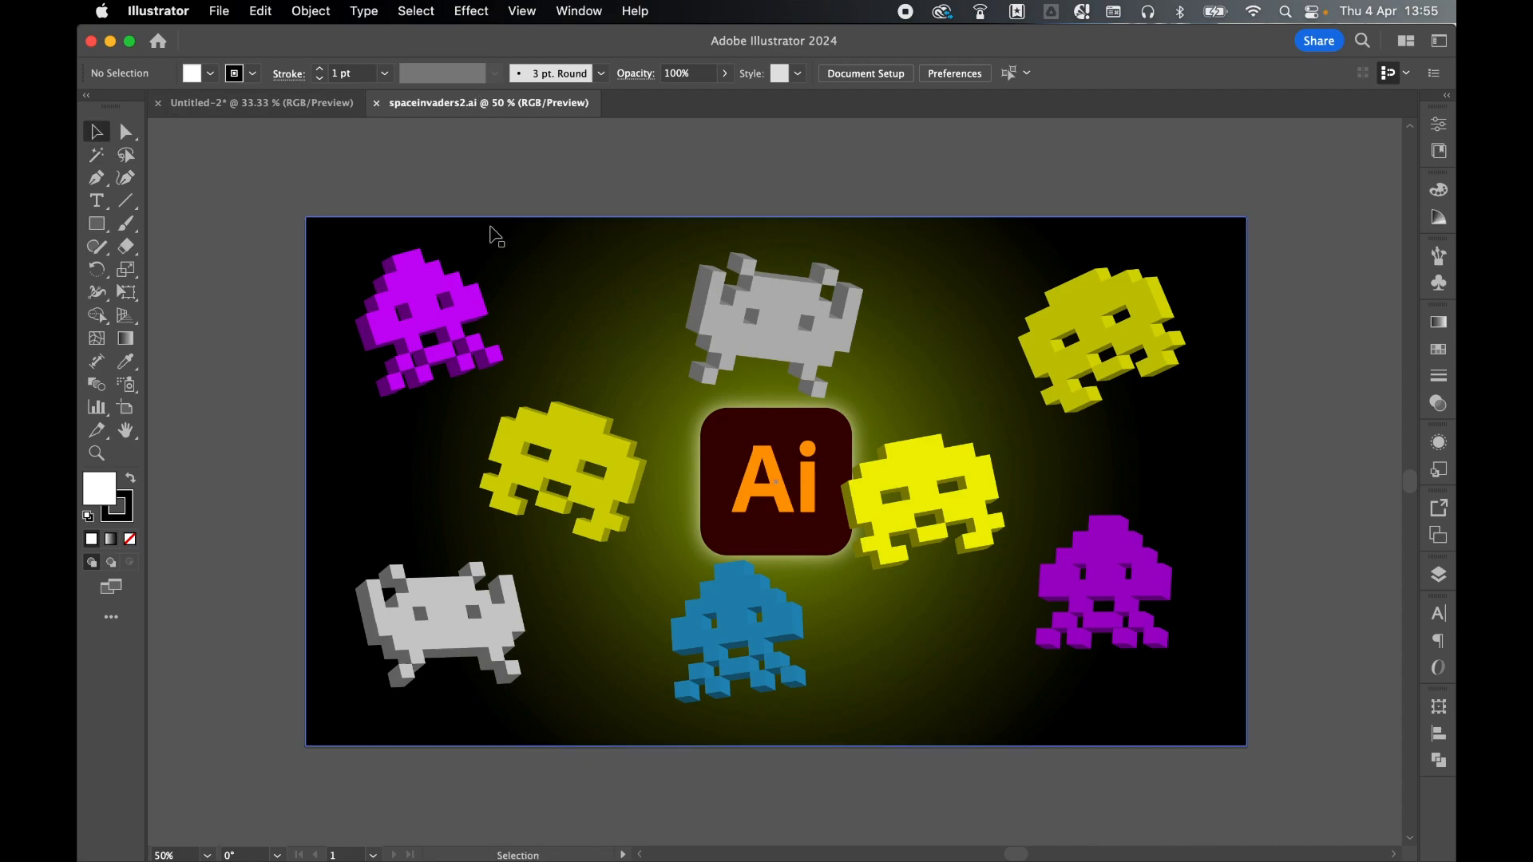
{"action": "left_click", "coordinate": [795, 312]}
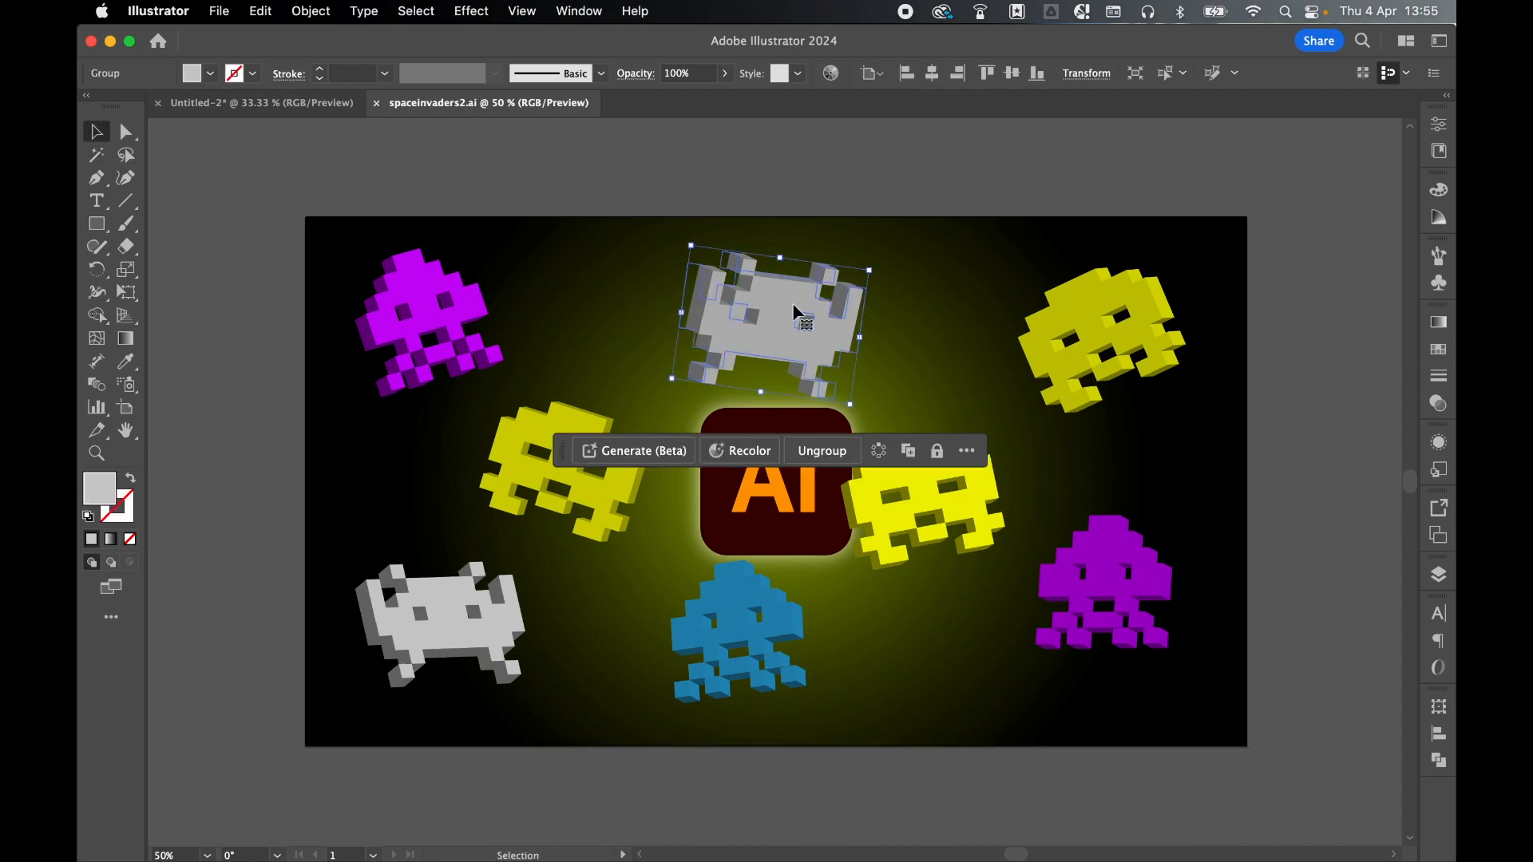
{"action": "left_click", "coordinate": [1439, 441]}
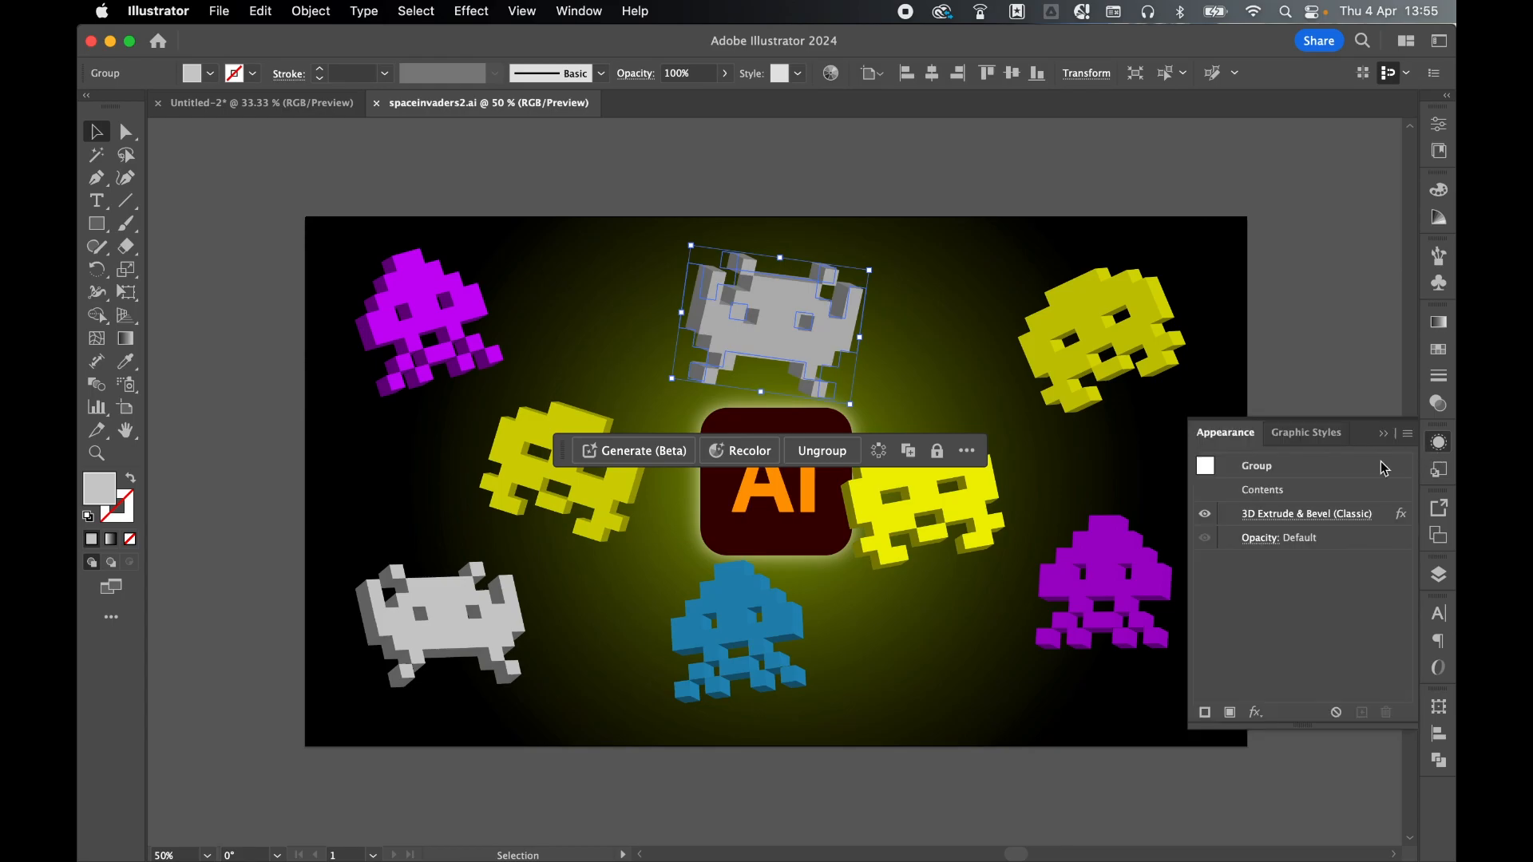
{"action": "left_click", "coordinate": [1300, 515]}
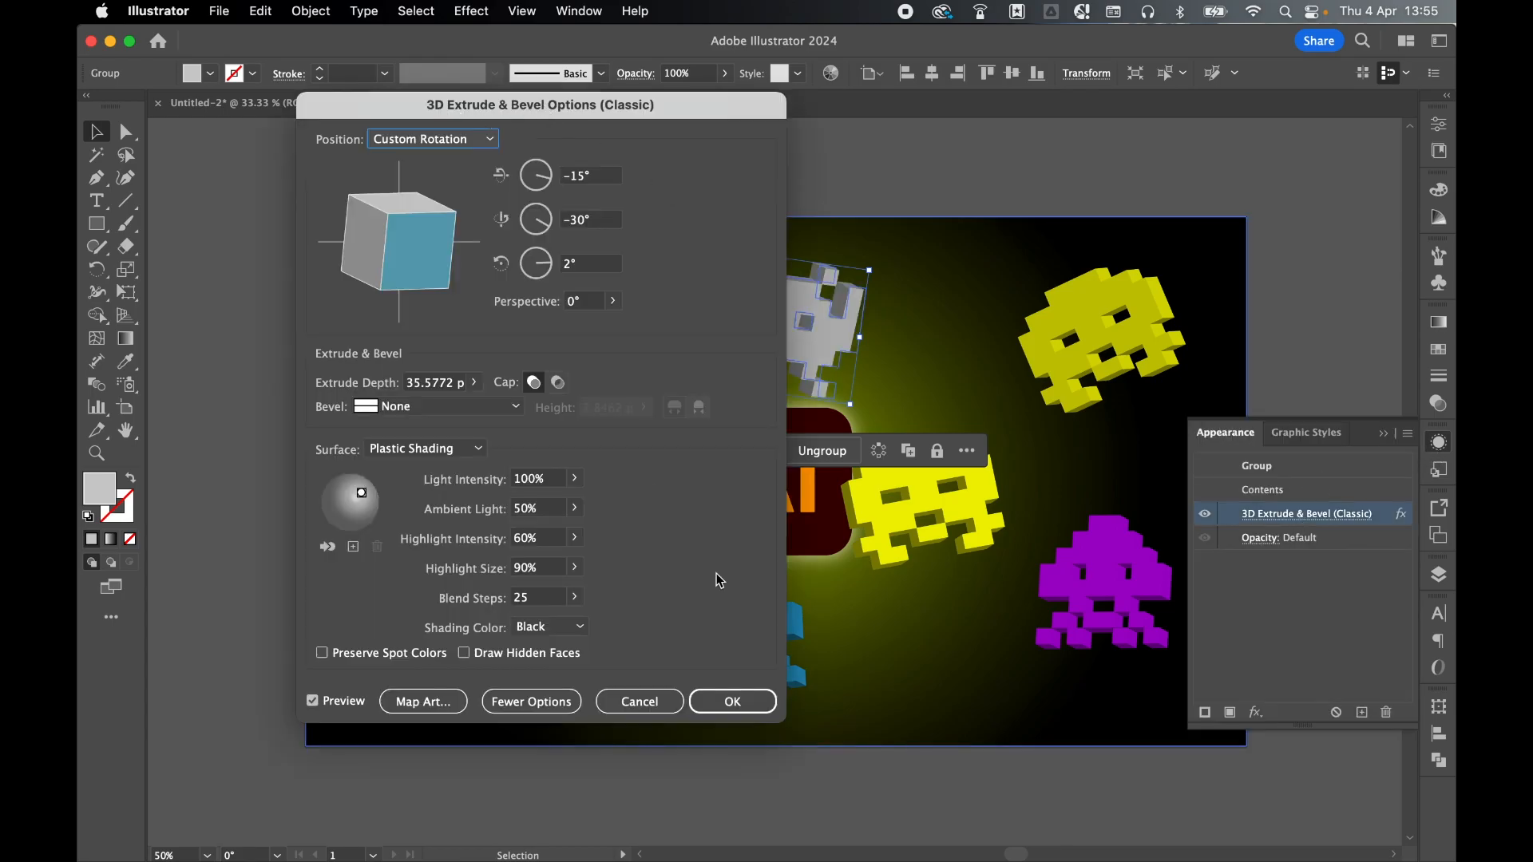
{"action": "left_click", "coordinate": [759, 703]}
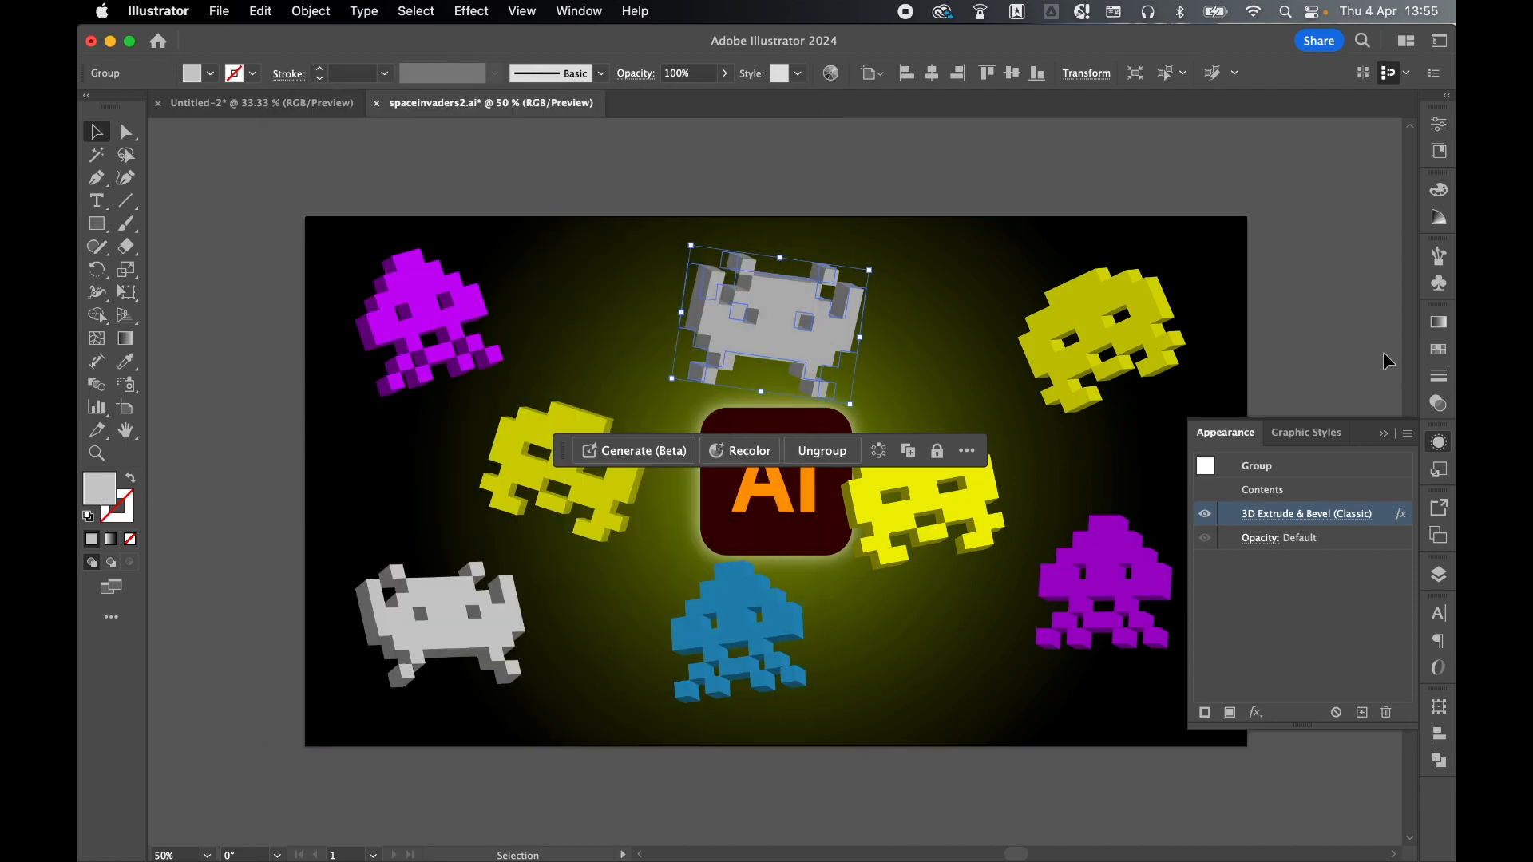
{"action": "left_click", "coordinate": [1277, 375]}
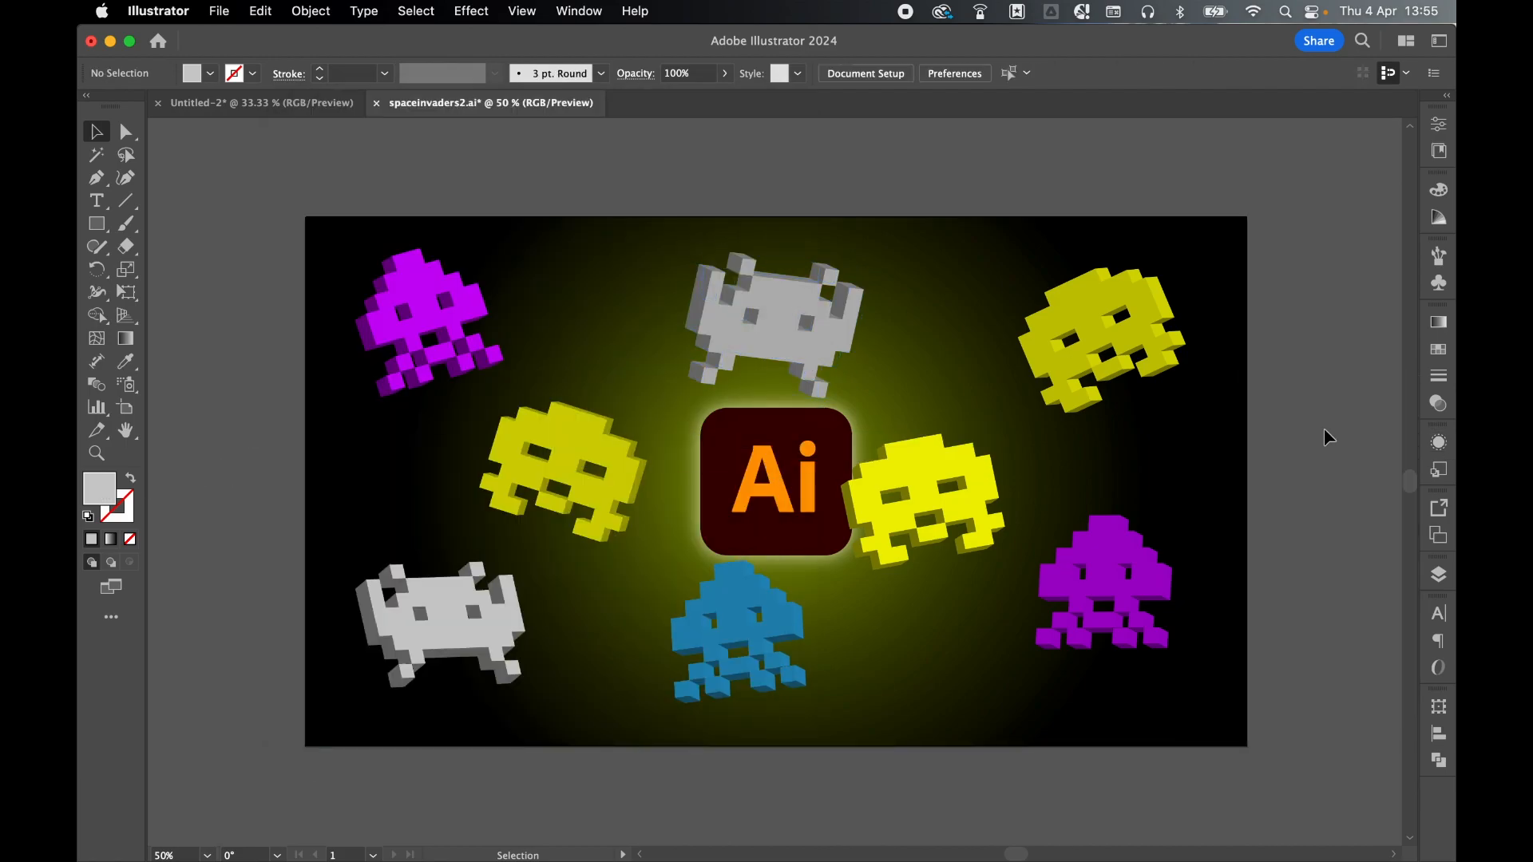